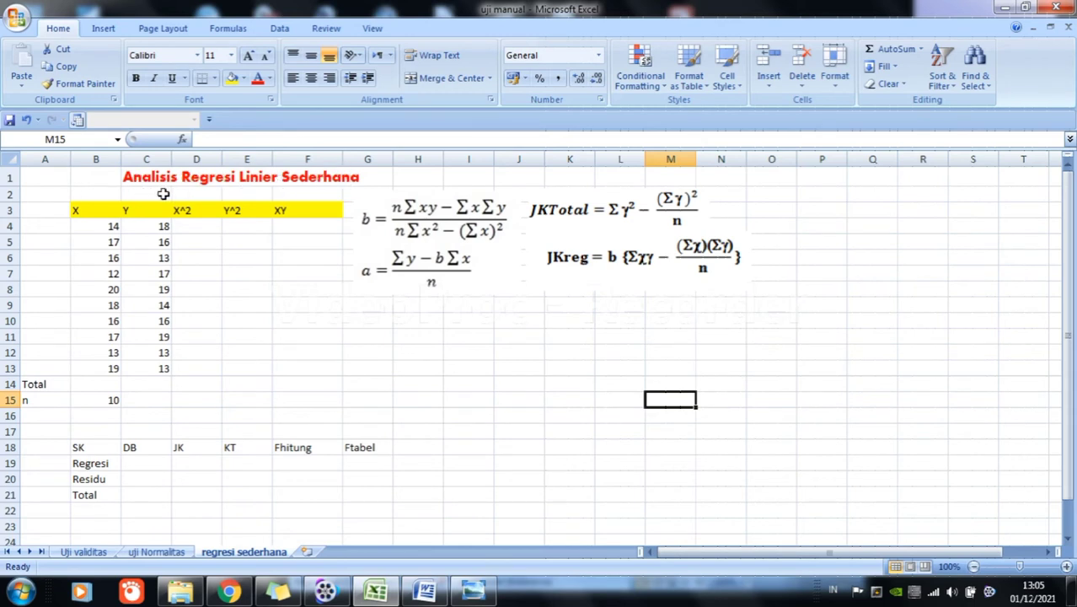
Dismiss the Windows colour-scheme performance prompt
click(388, 178)
click(566, 369)
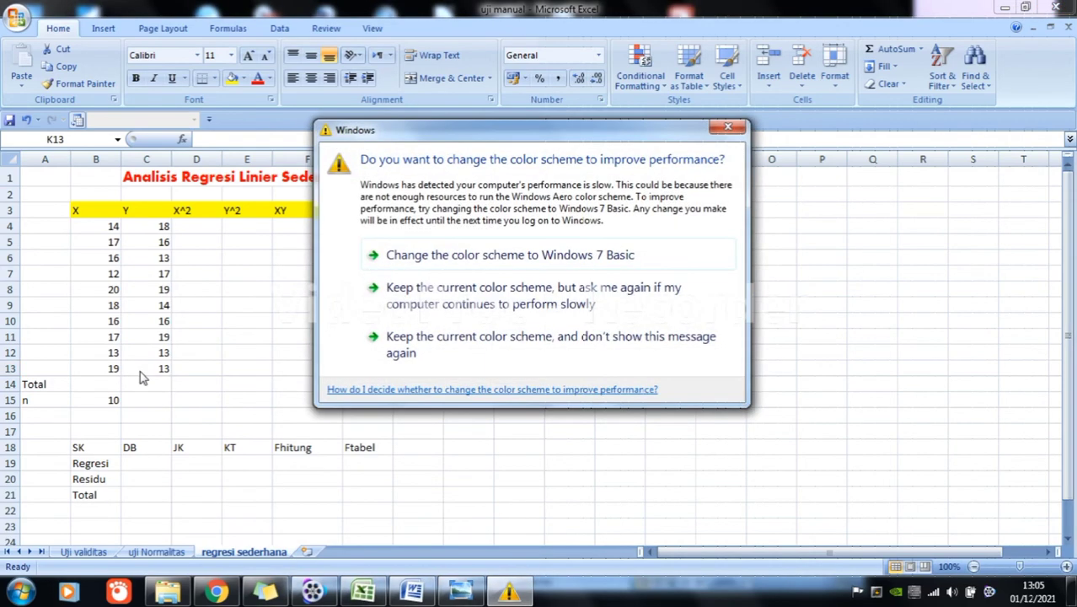
click(716, 131)
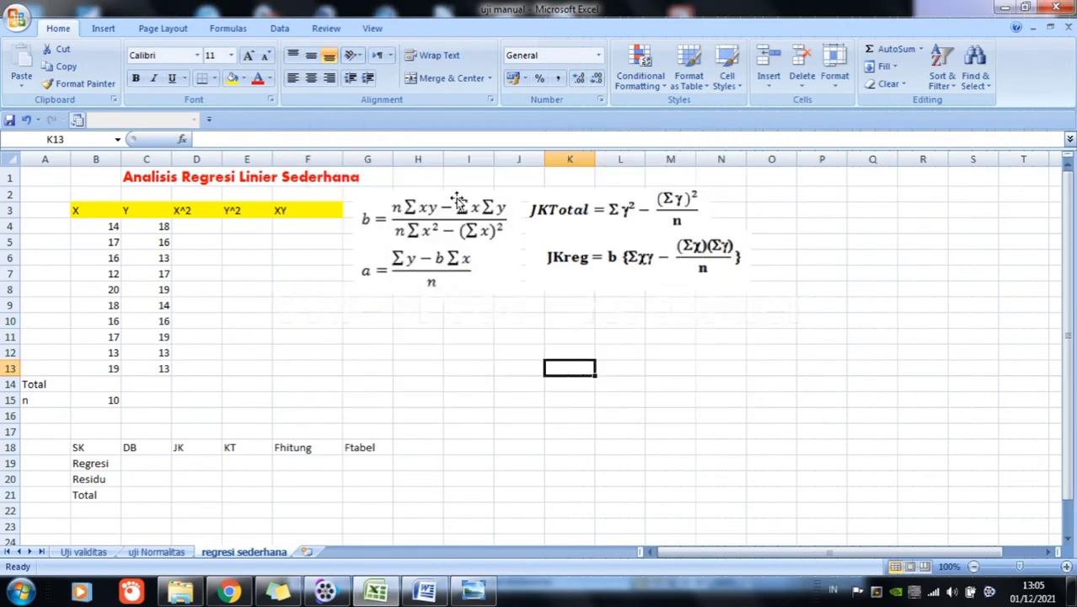
Enter =(B4*B4) in D4 and fill it down to D13
click(188, 228)
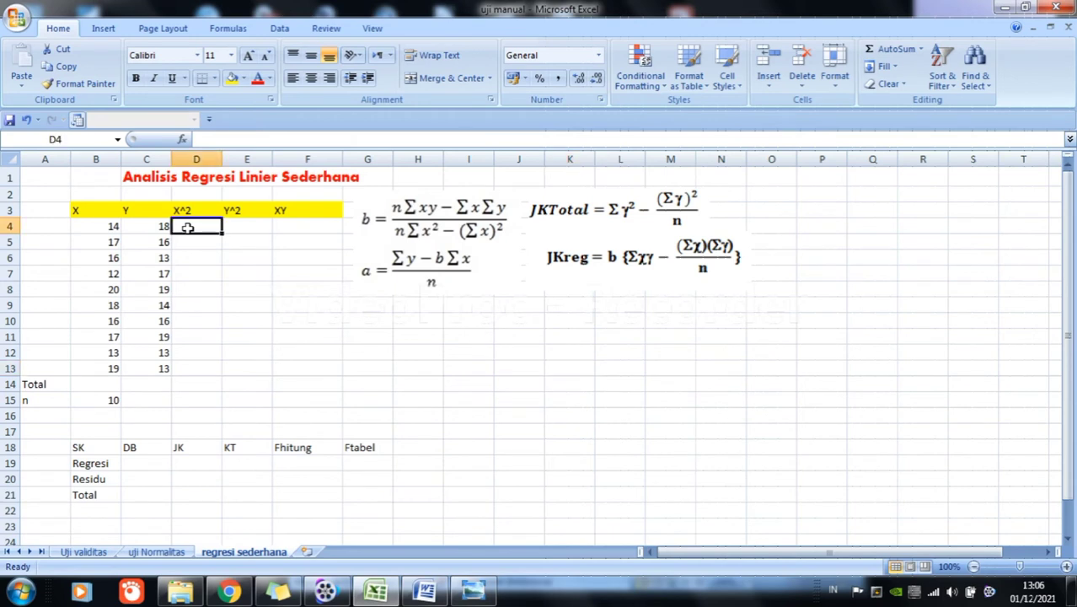
text(=()
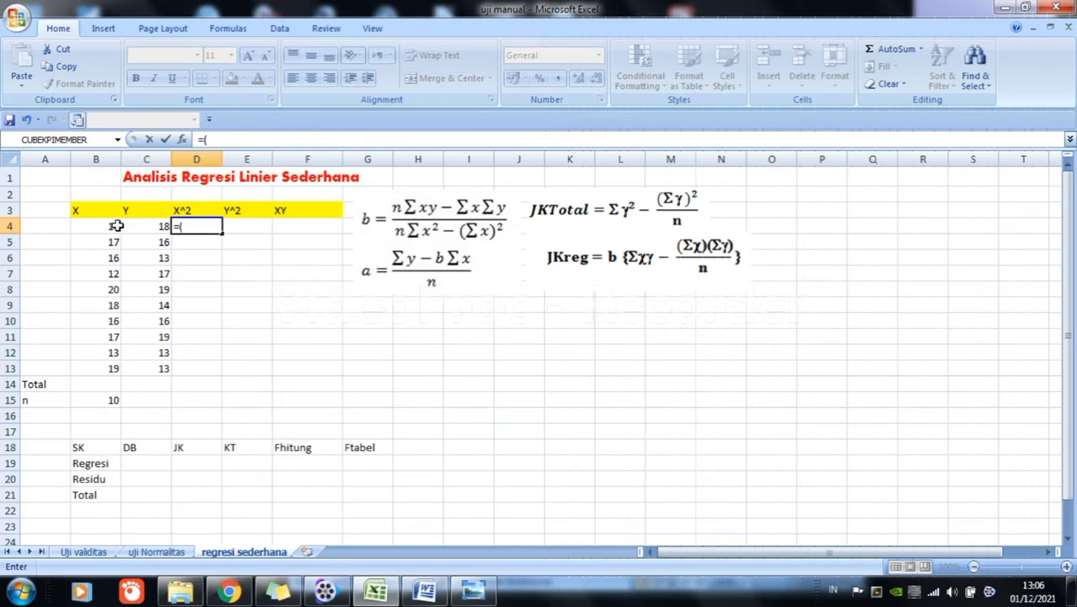
click(116, 225)
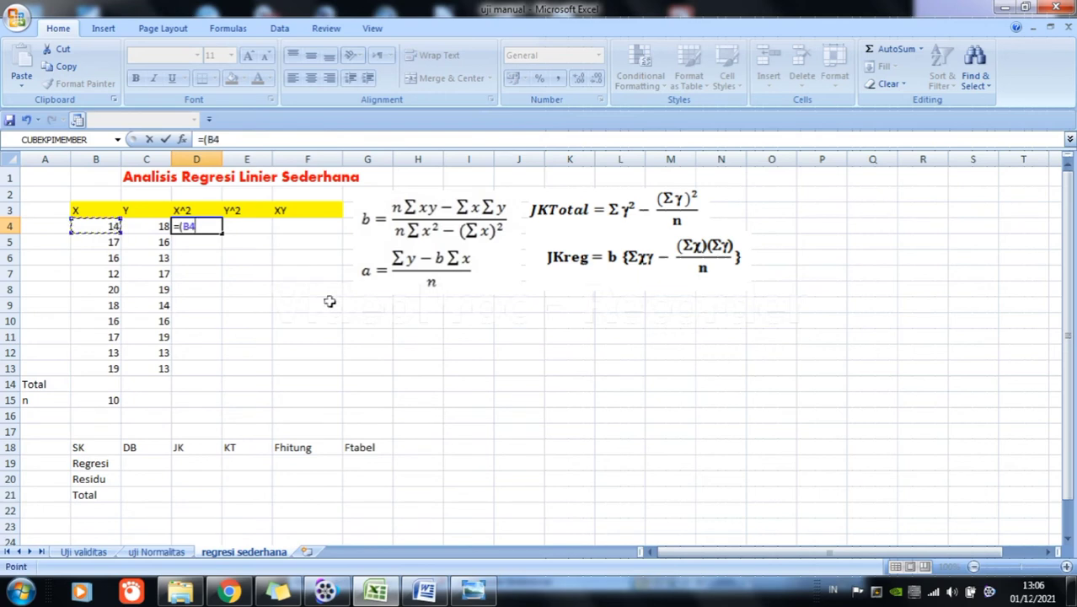
text(*)
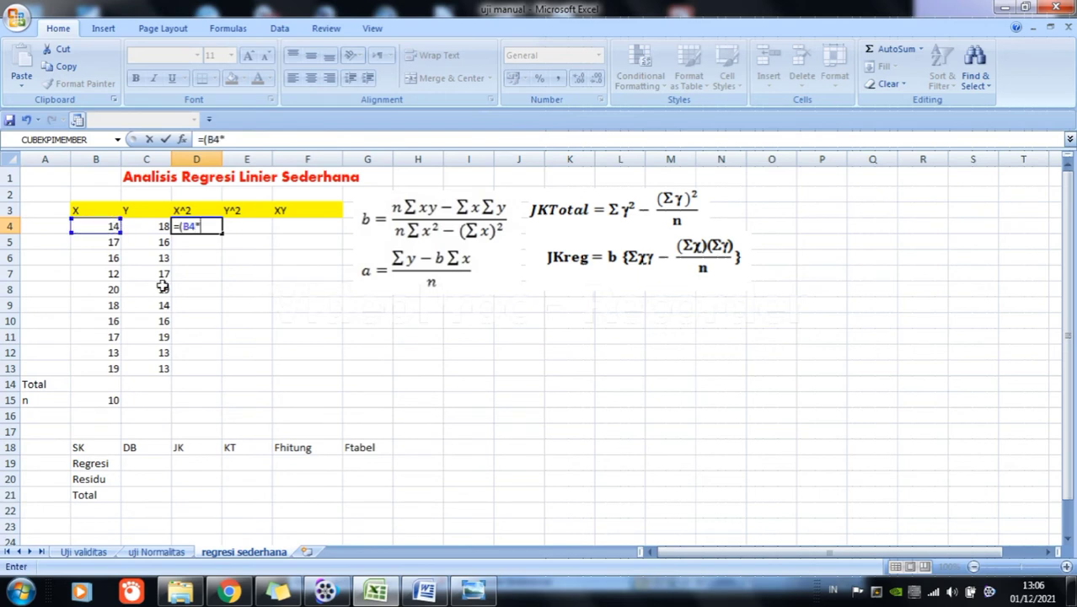
click(90, 229)
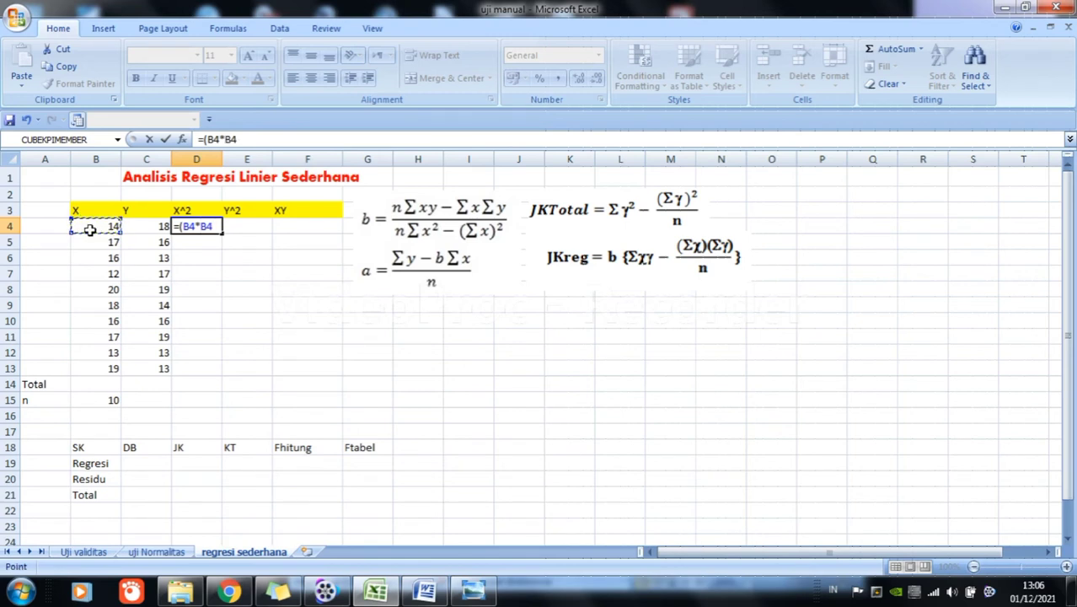
text())
key(Return)
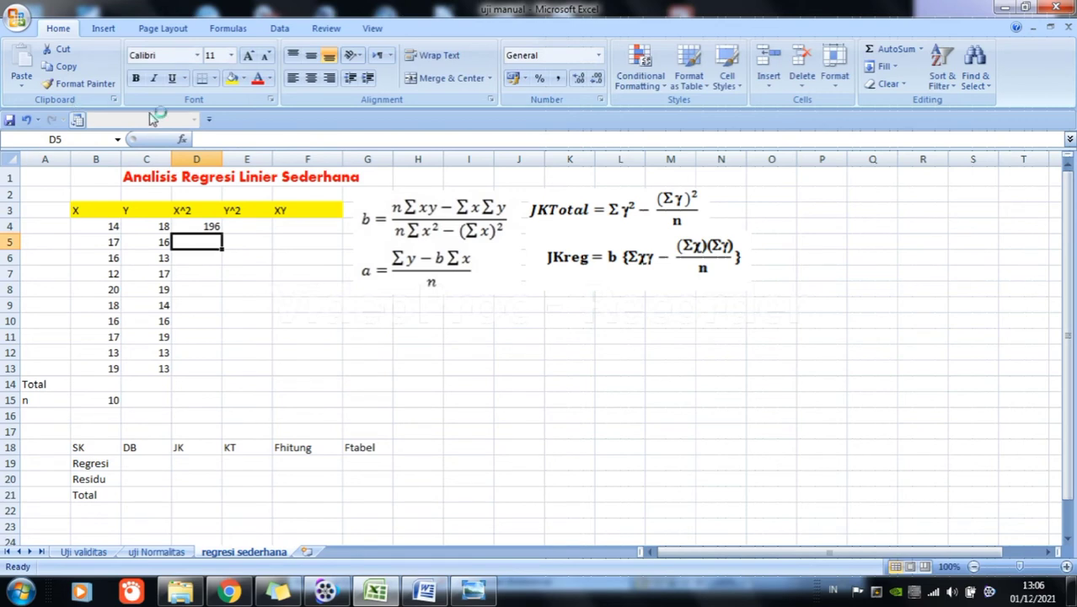
click(193, 228)
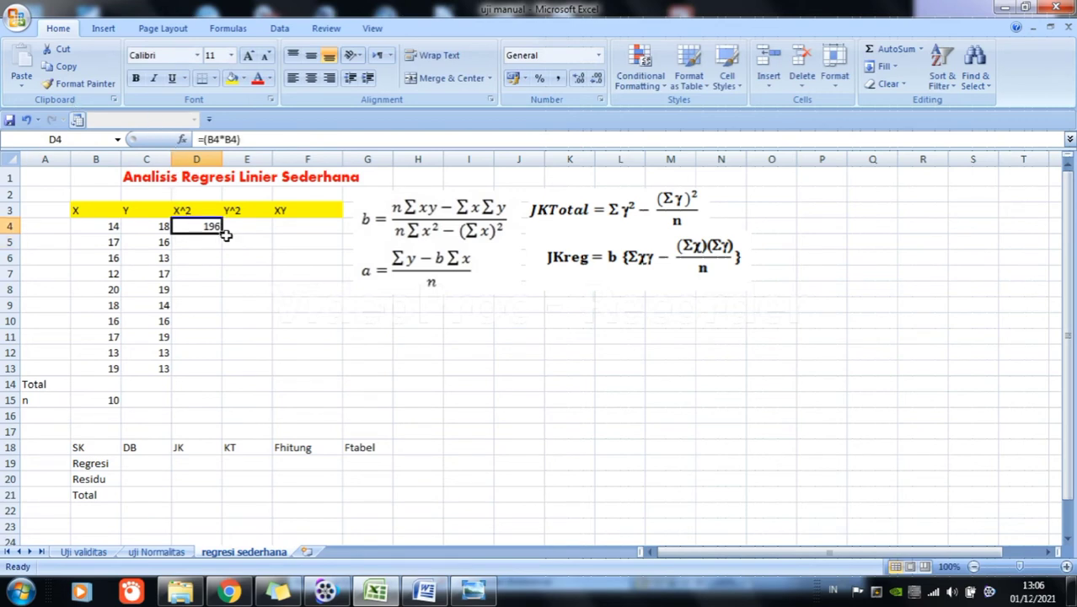
drag(220, 236, 232, 385)
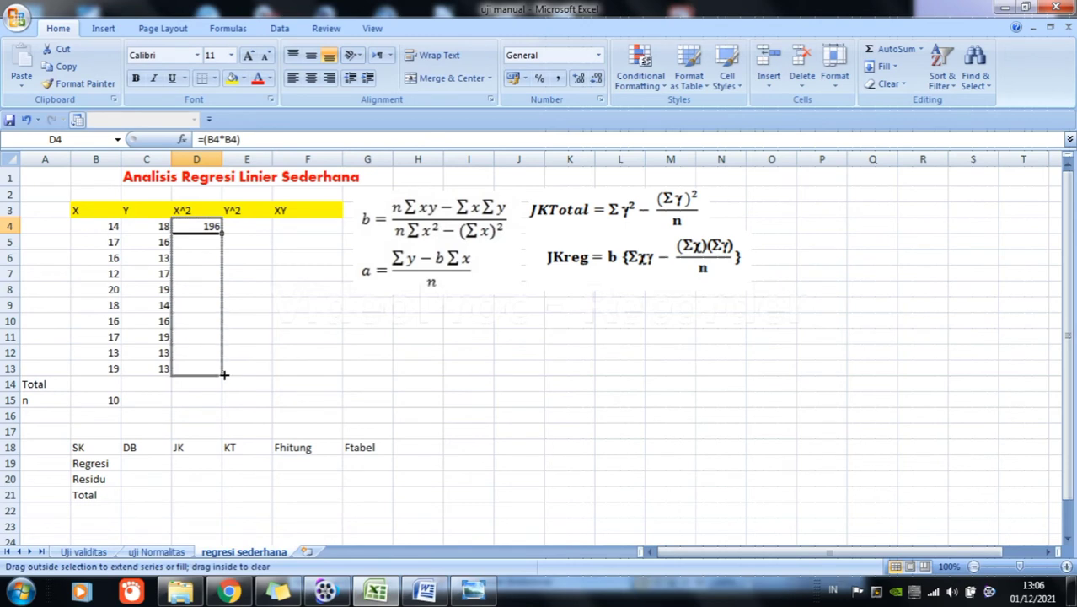
click(259, 224)
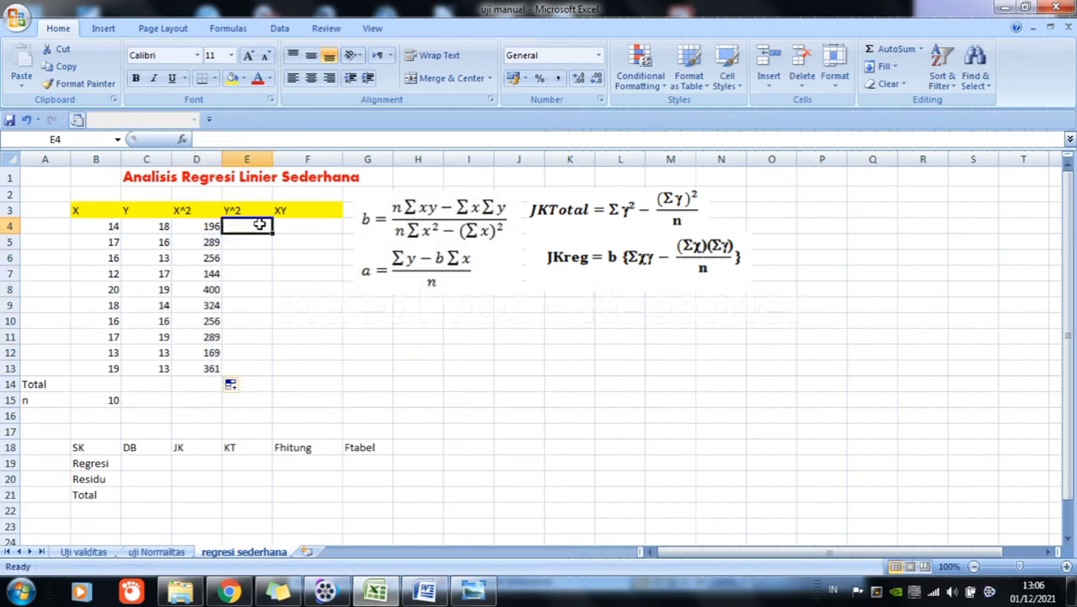
Enter =(C4*C4) in E4 and fill it down to E13
text(=)
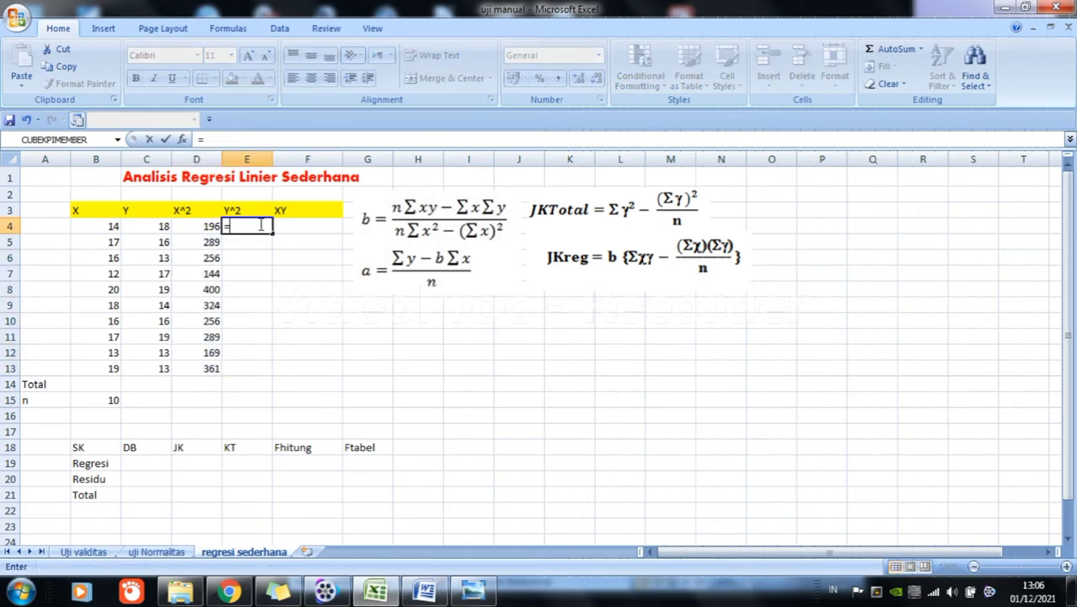
text(()
click(144, 224)
text(*)
click(144, 224)
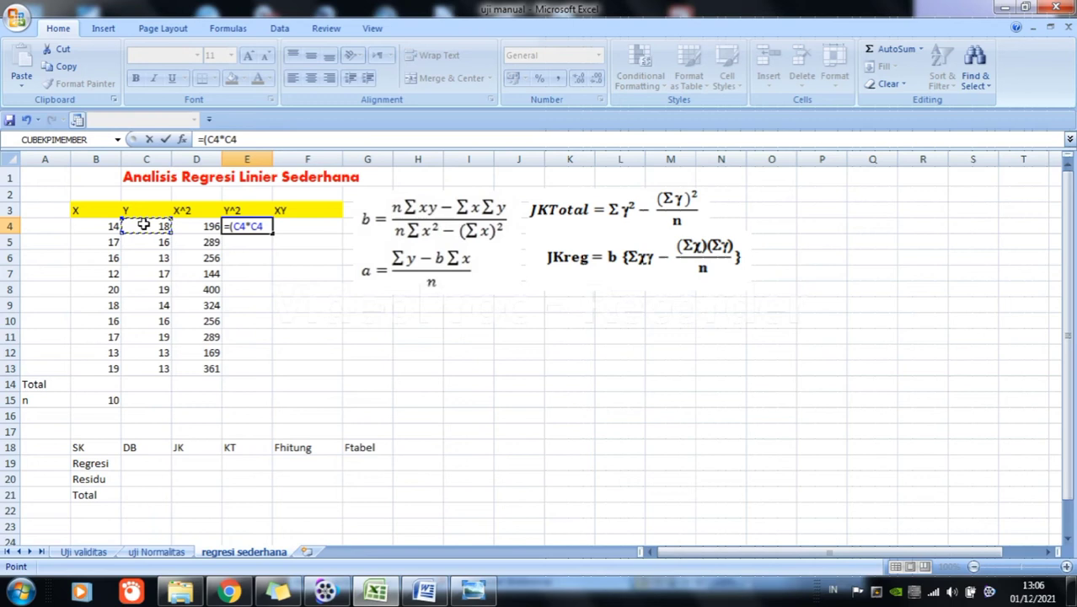
text())
key(Return)
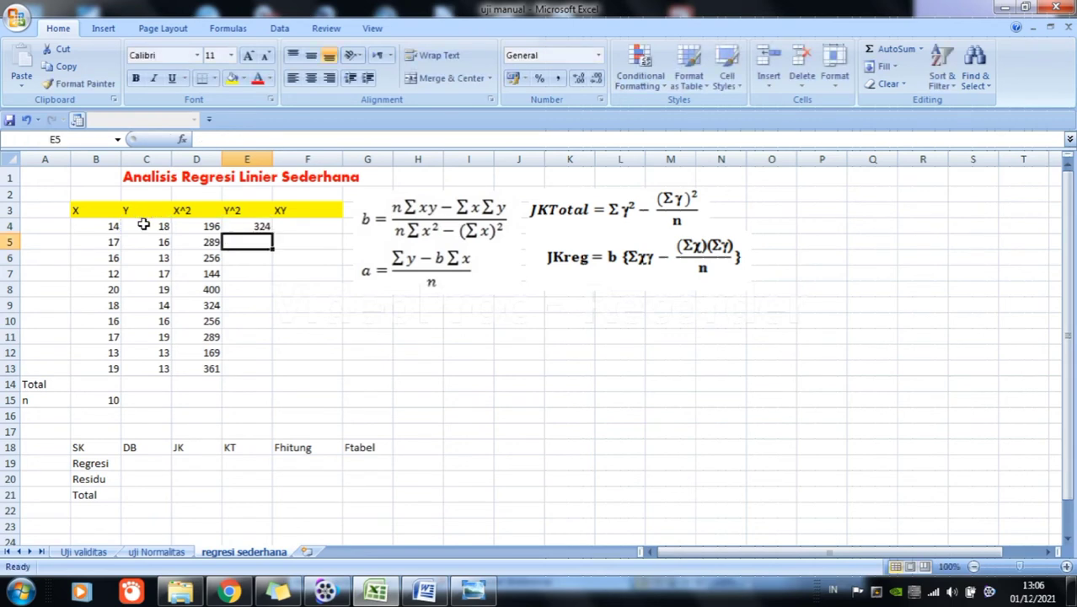
click(261, 226)
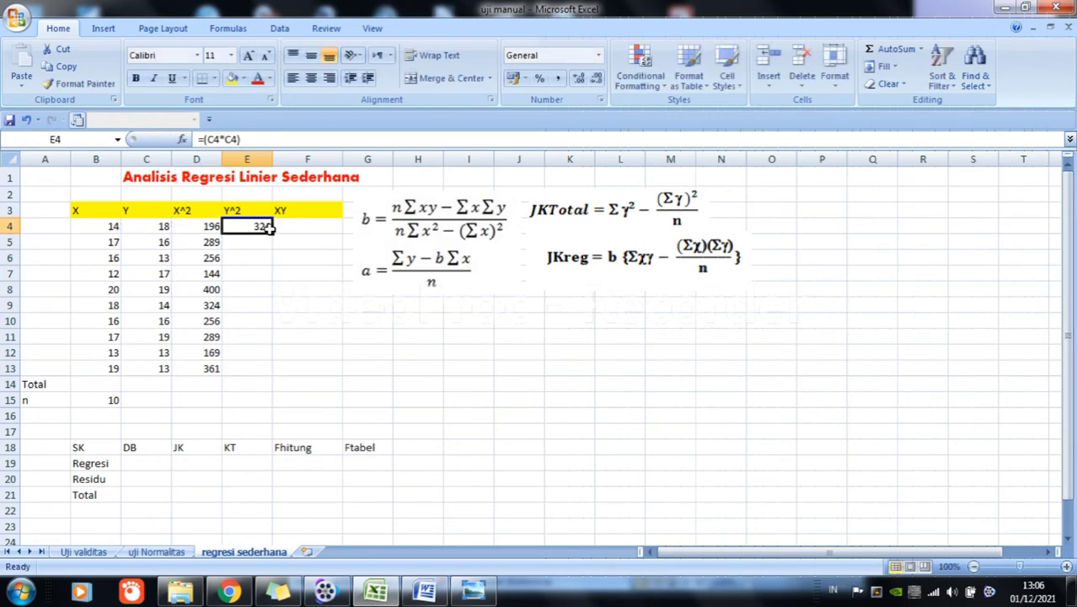
drag(273, 235, 280, 376)
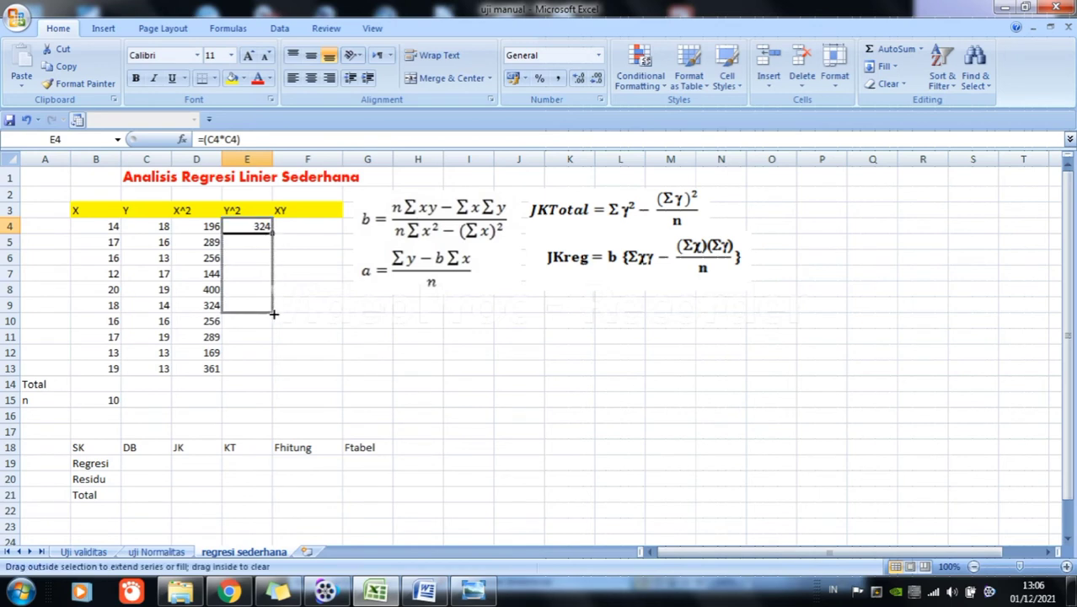
Enter =(B4*C4) in F4 and fill it down to F13
click(288, 230)
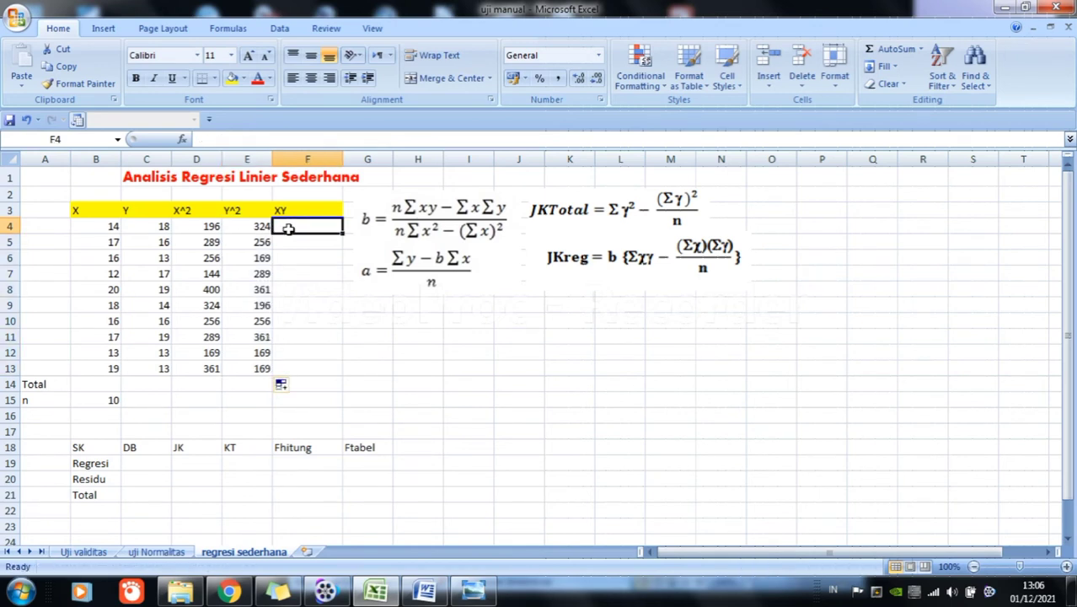
text(=()
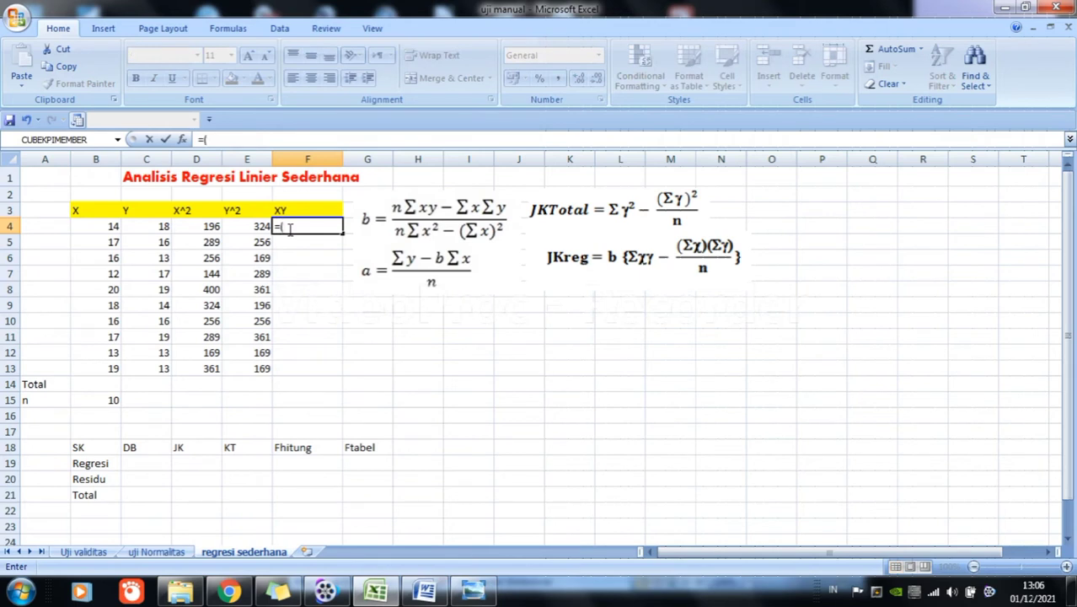
click(110, 225)
text(*)
click(145, 230)
text())
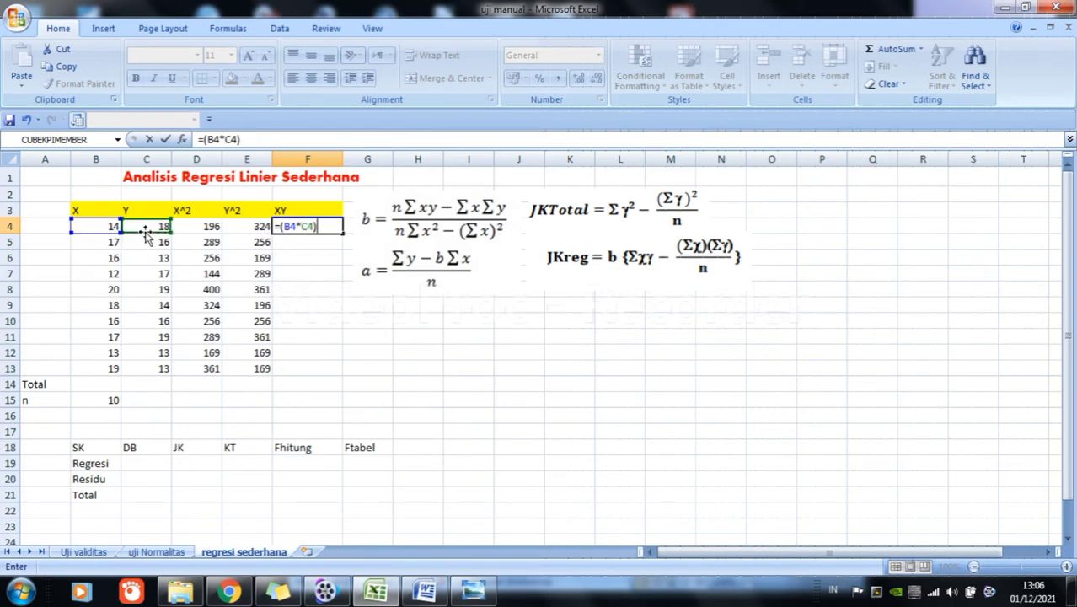
key(Return)
click(323, 224)
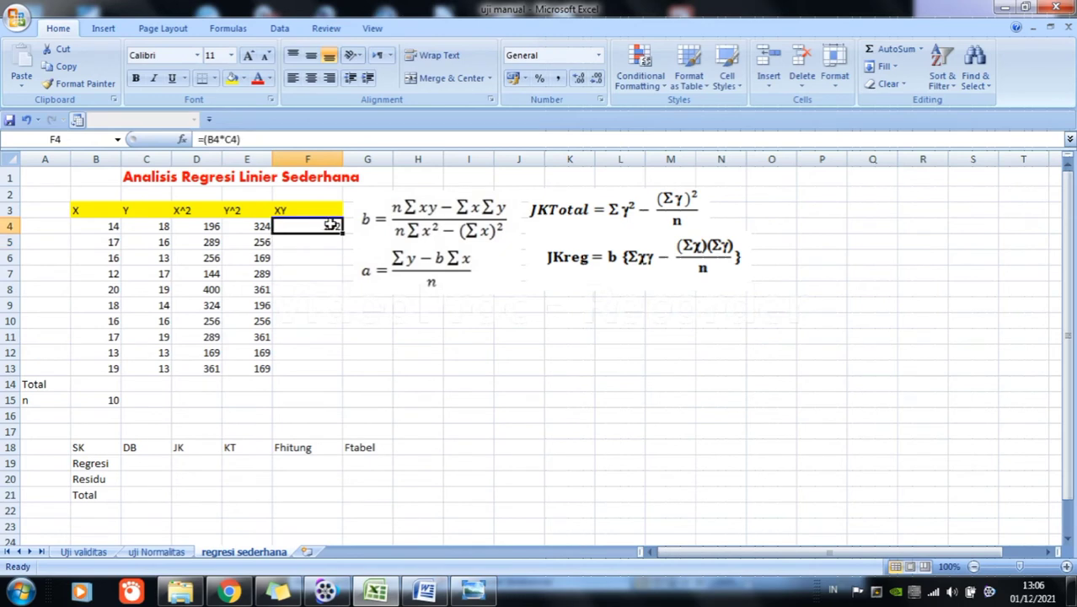
drag(342, 233, 342, 375)
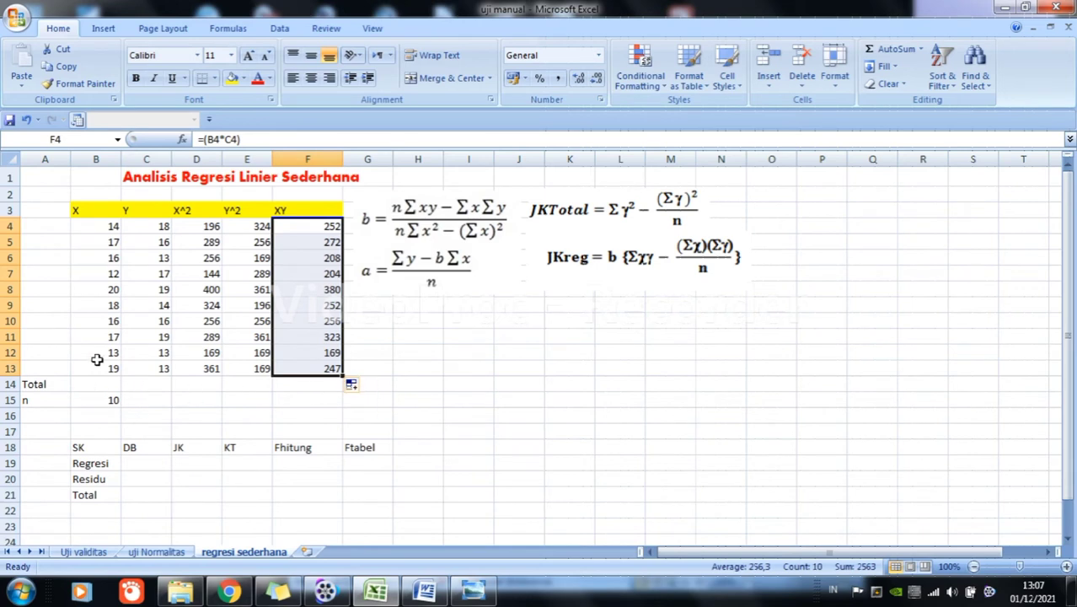
click(101, 385)
Sum B4:B13 in B14 to get the X total of 162
text(=)
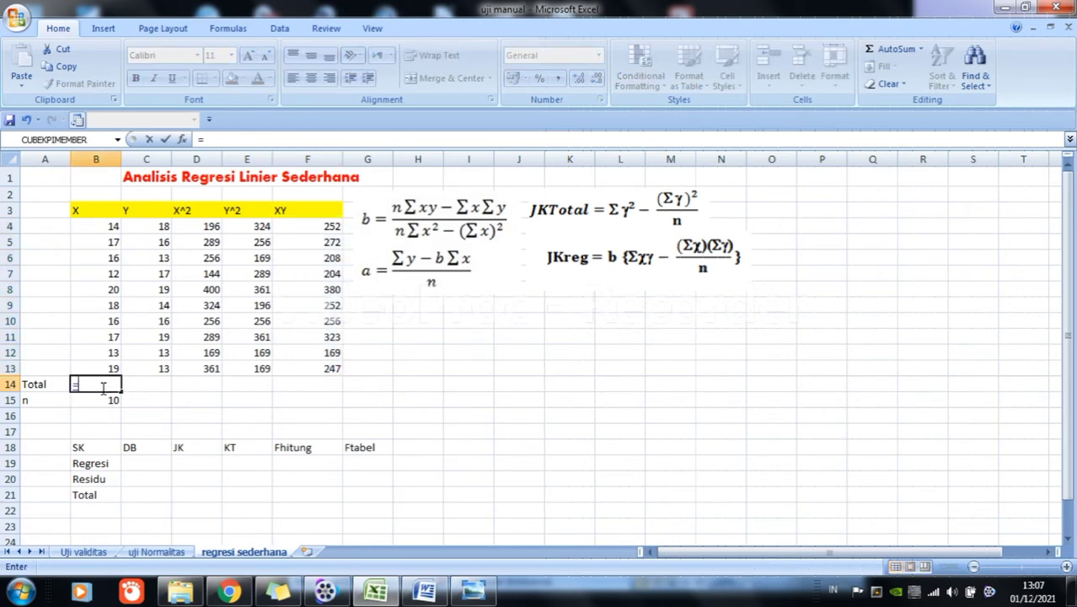
text(@s)
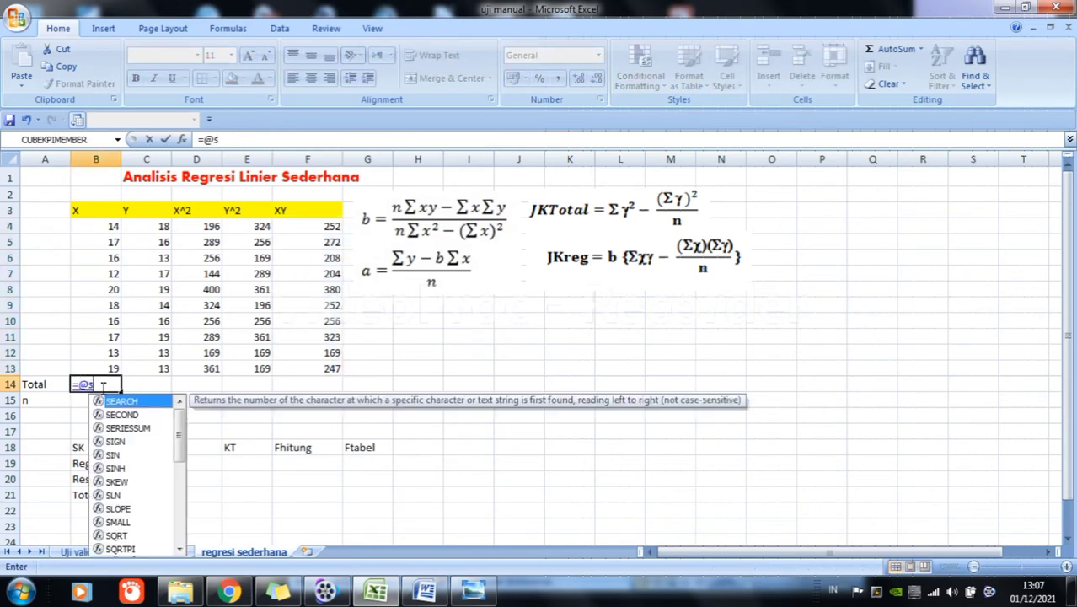
text(um)
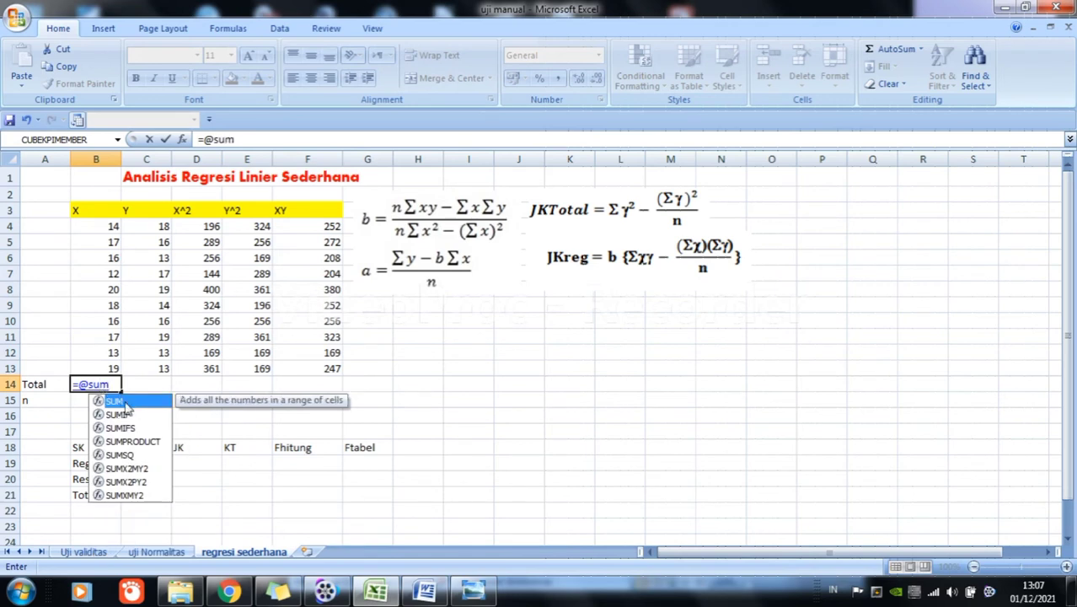
double_click(124, 402)
drag(110, 226, 108, 368)
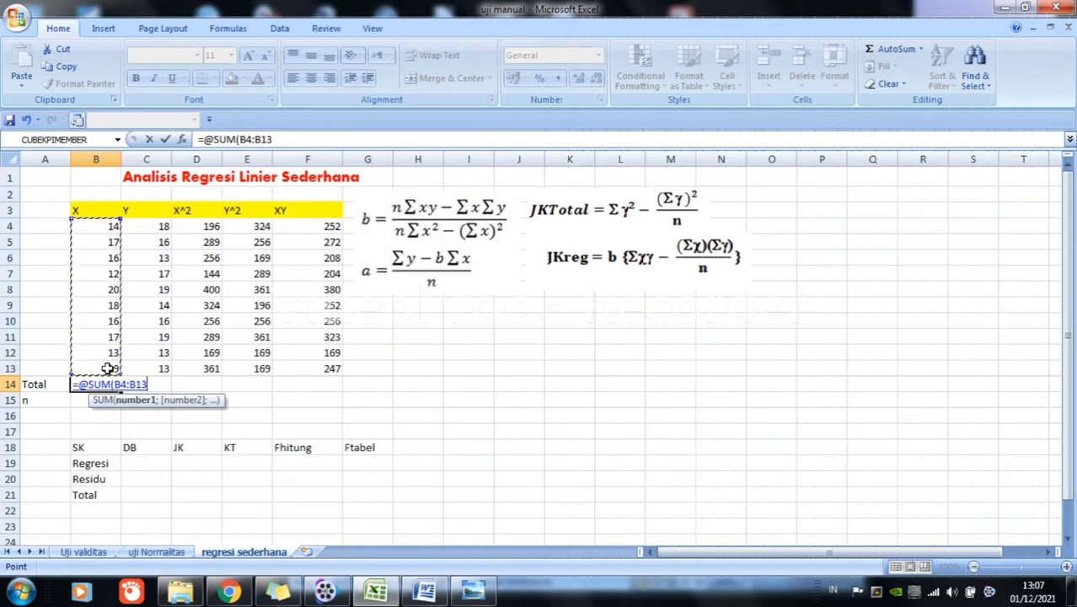
key(Return)
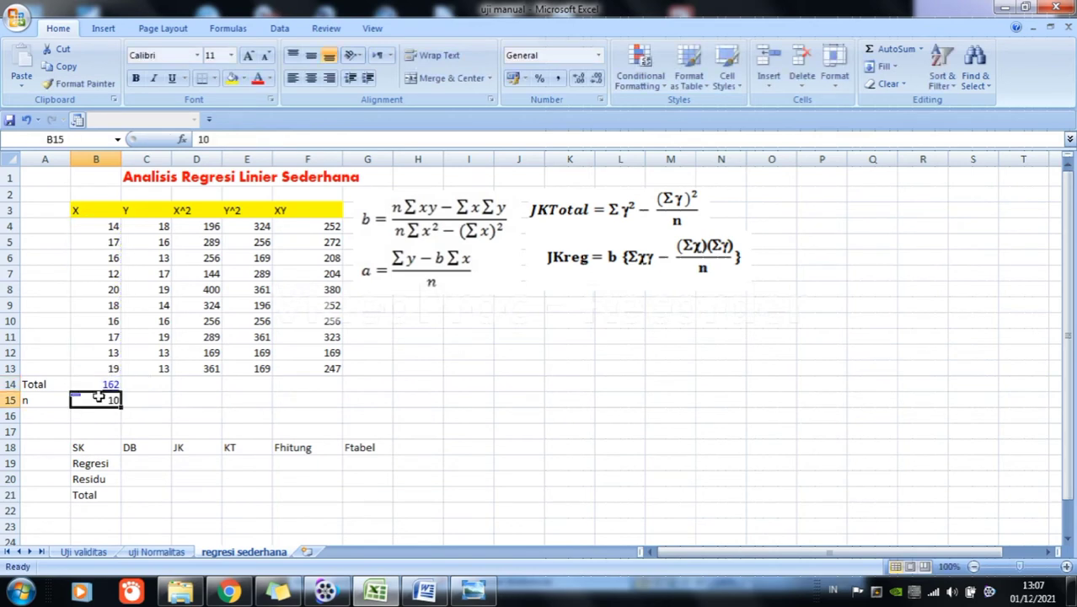
Copy the SUM formula across to F14, giving totals 158, 2684, 2550 and 2563
click(111, 384)
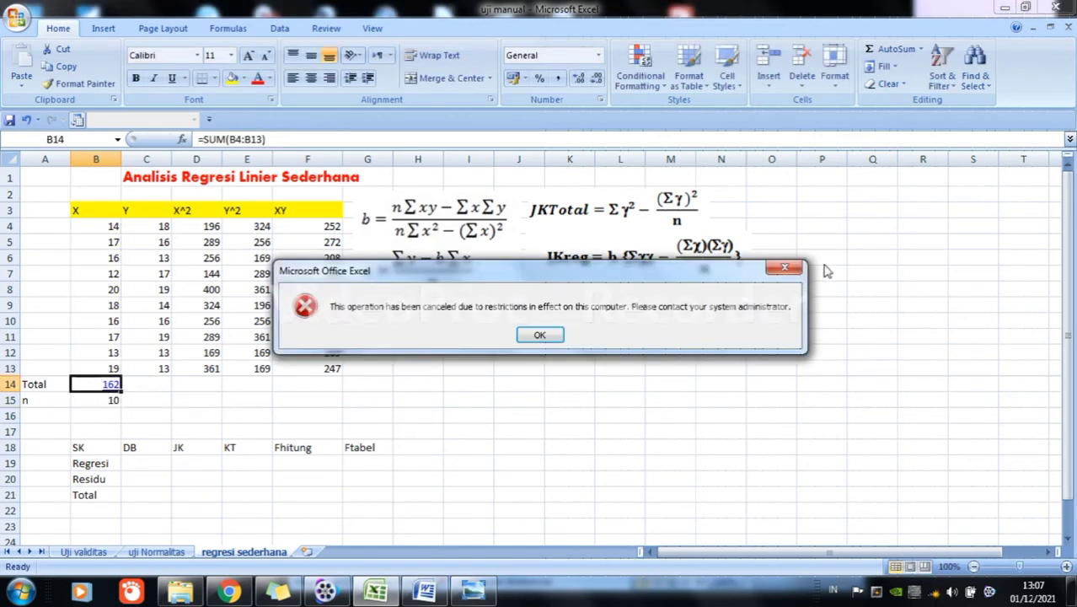
click(784, 268)
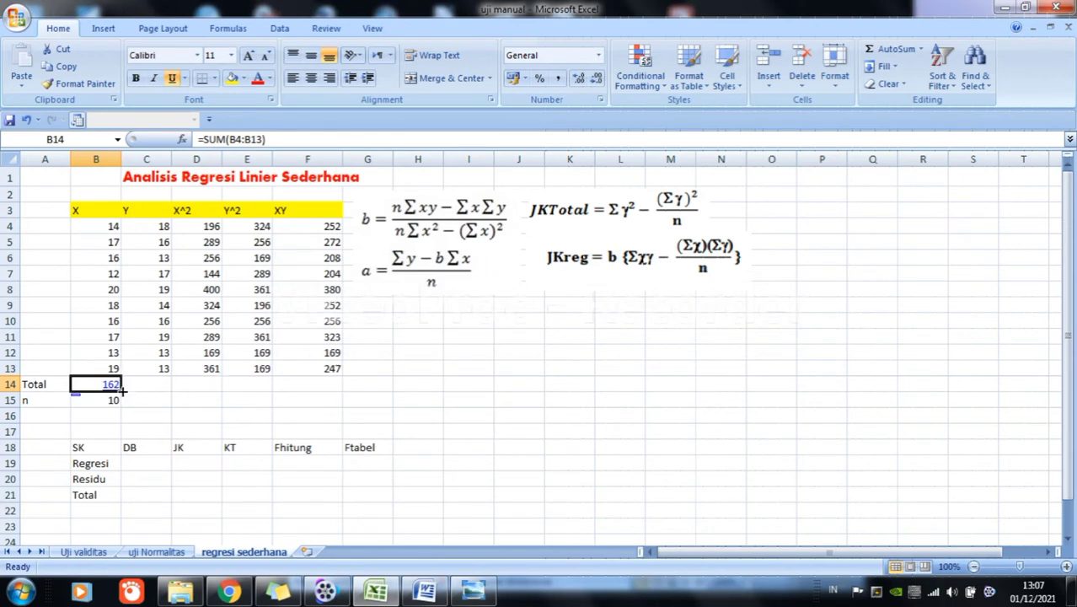
drag(122, 390, 341, 389)
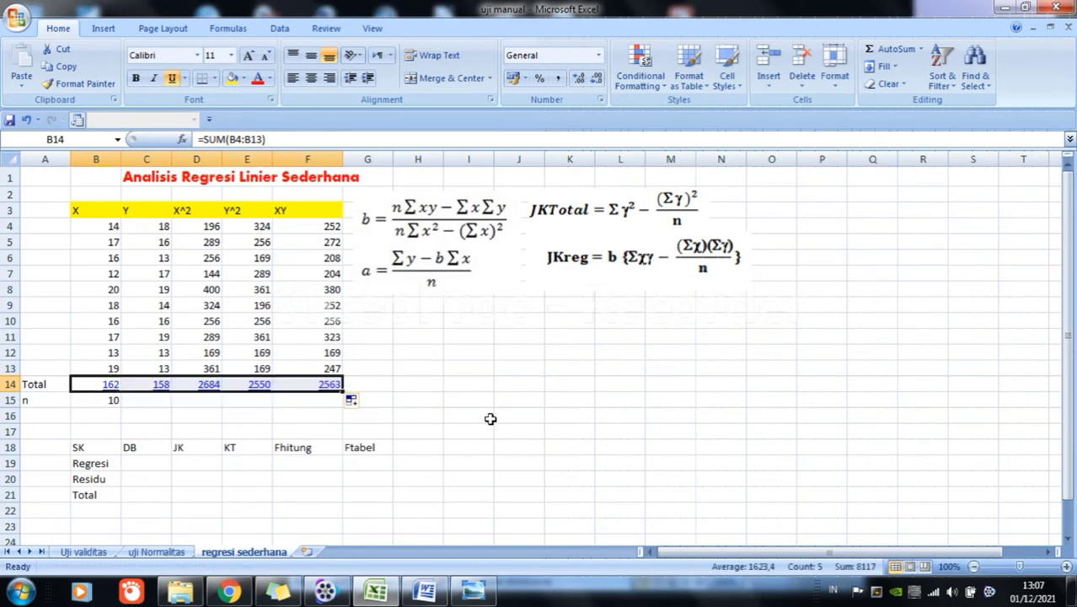
click(605, 412)
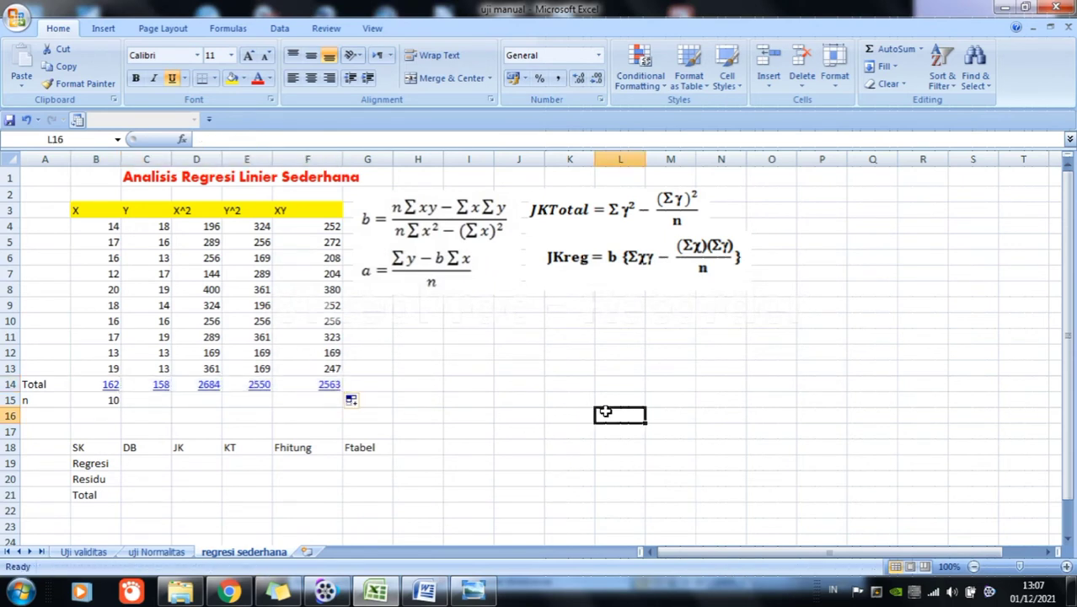
click(32, 401)
click(108, 397)
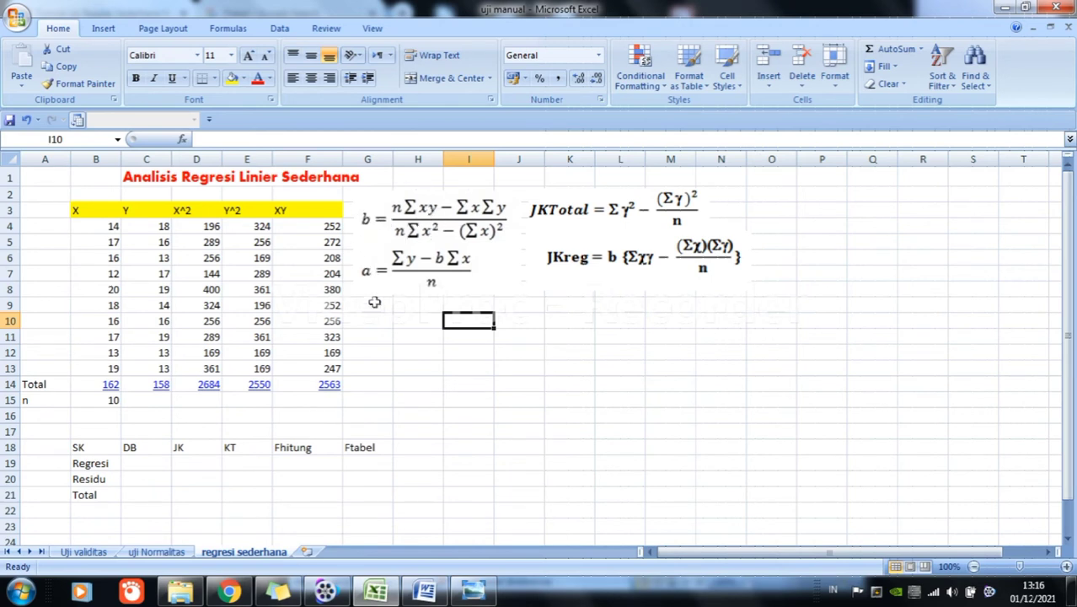
Label cell H10 as b
click(429, 319)
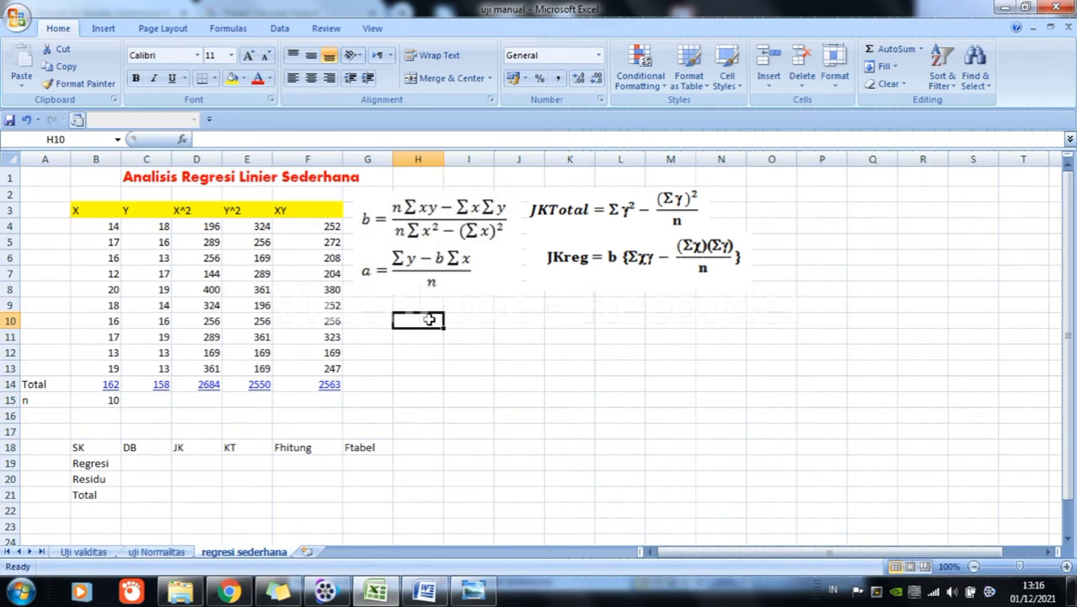
text(b)
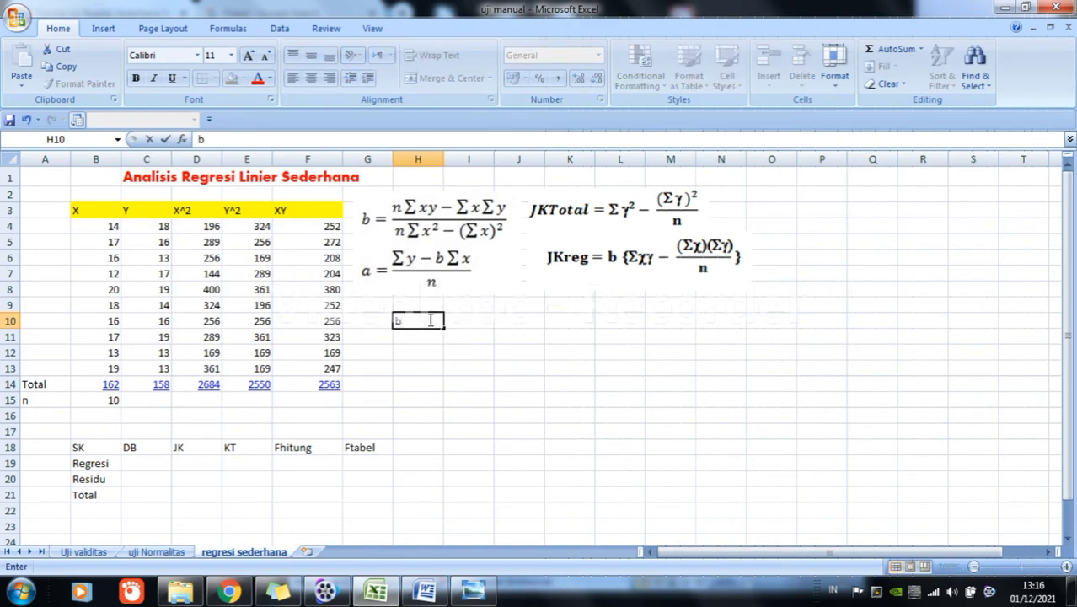
key(Tab)
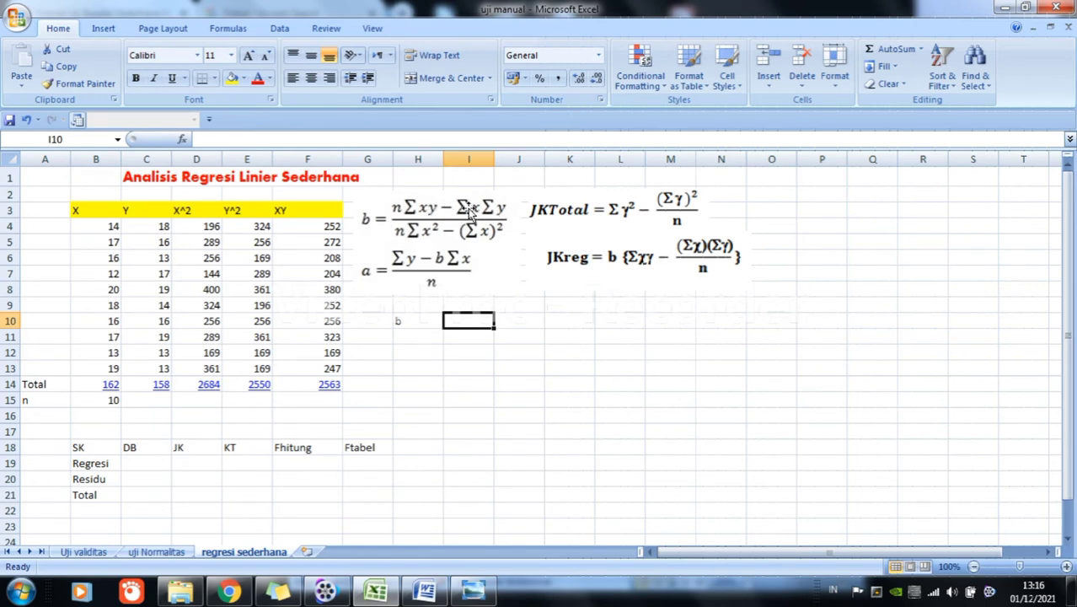
Enter =(B15*F14)-(B14*C14) in I10, giving 34
text(=()
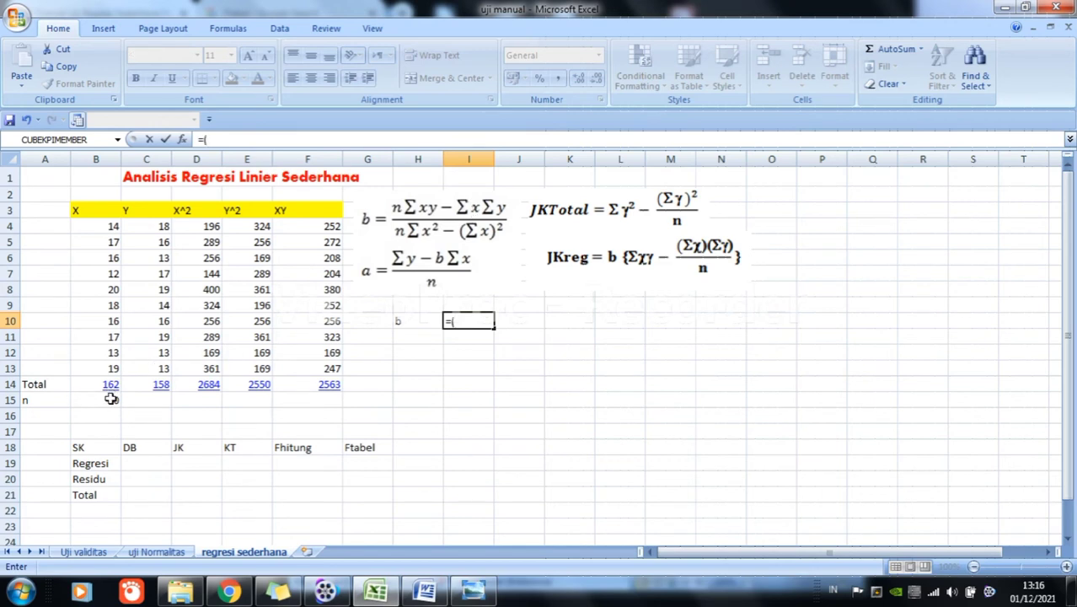
click(108, 402)
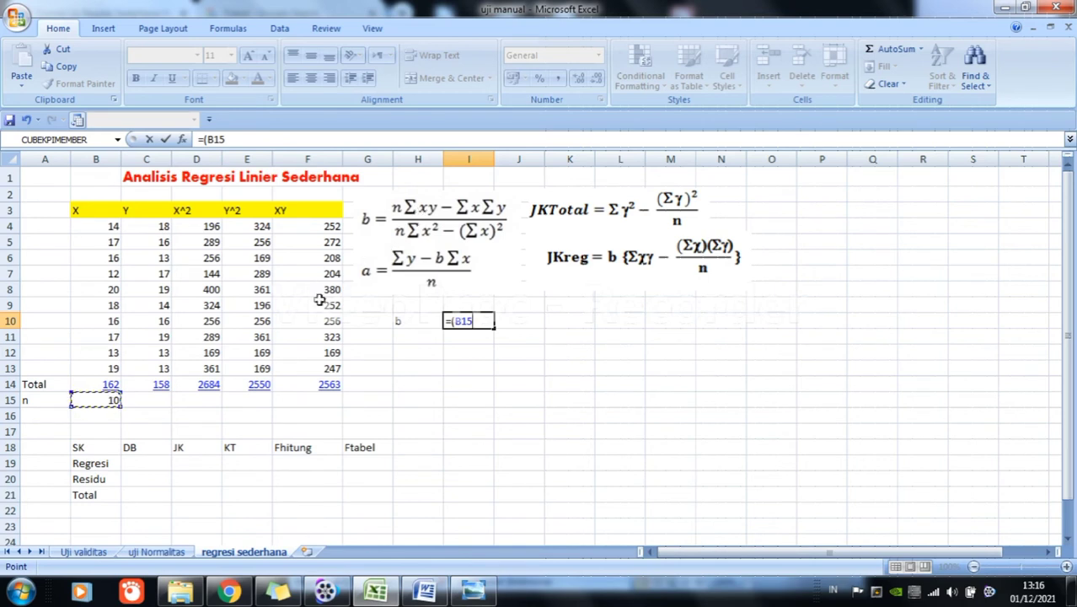
text(*)
click(329, 384)
text()-()
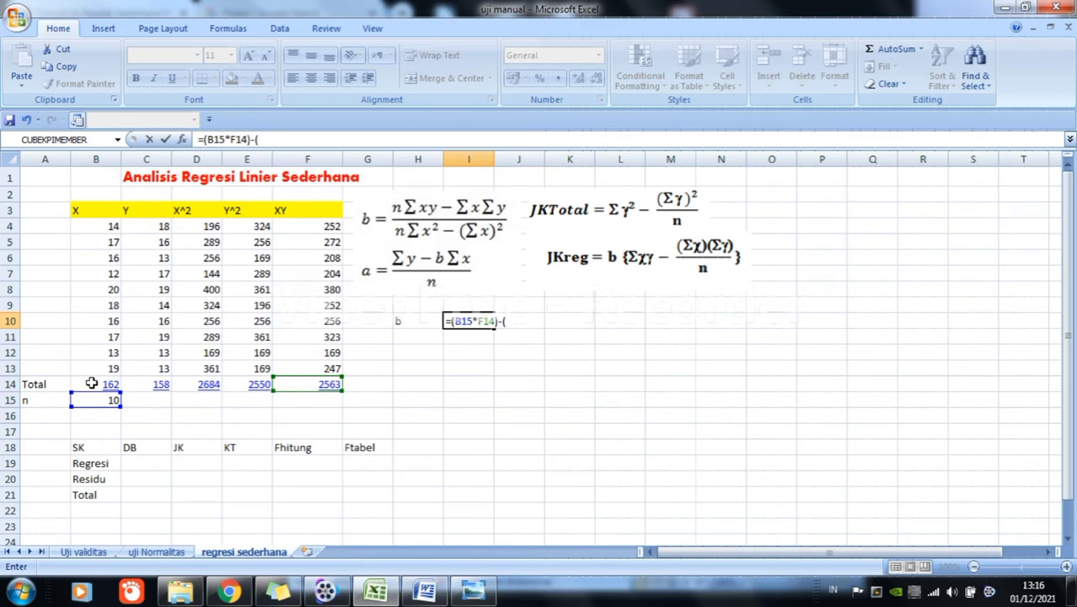
click(99, 383)
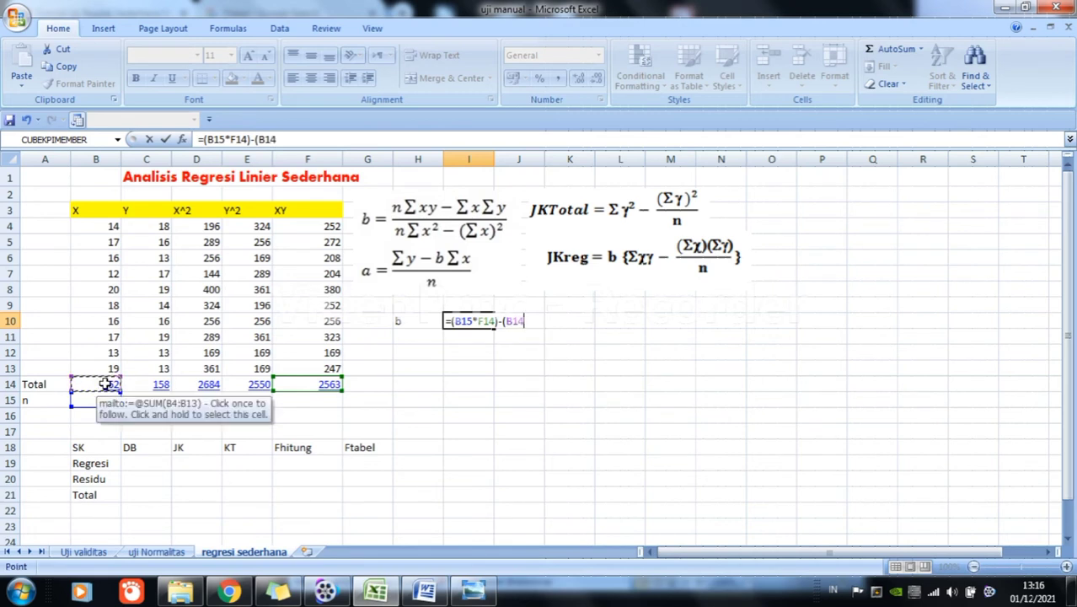
text(*)
click(148, 383)
text())
key(Return)
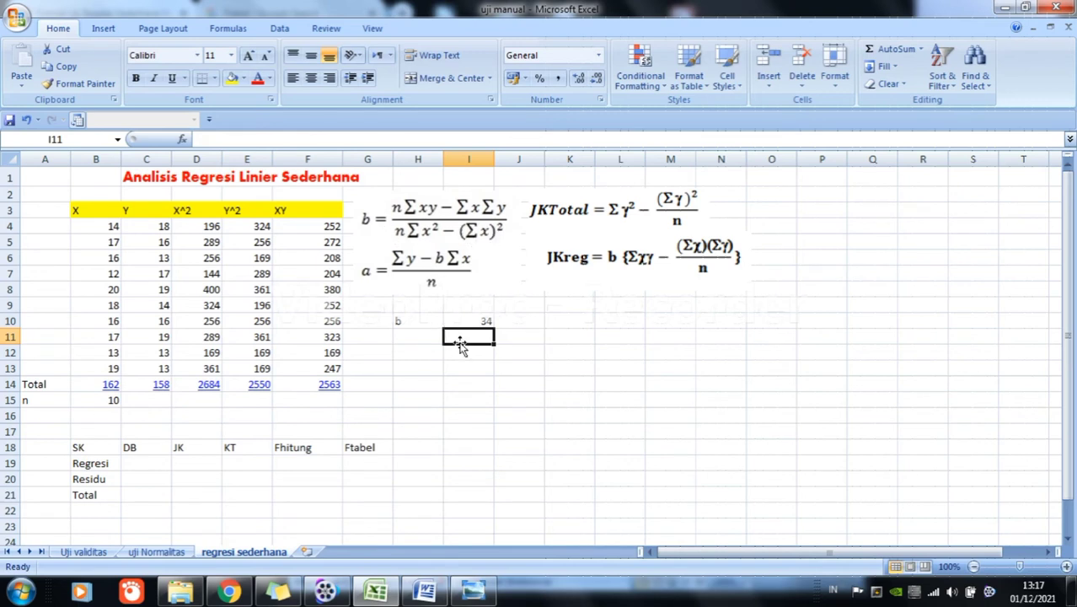
text(=)
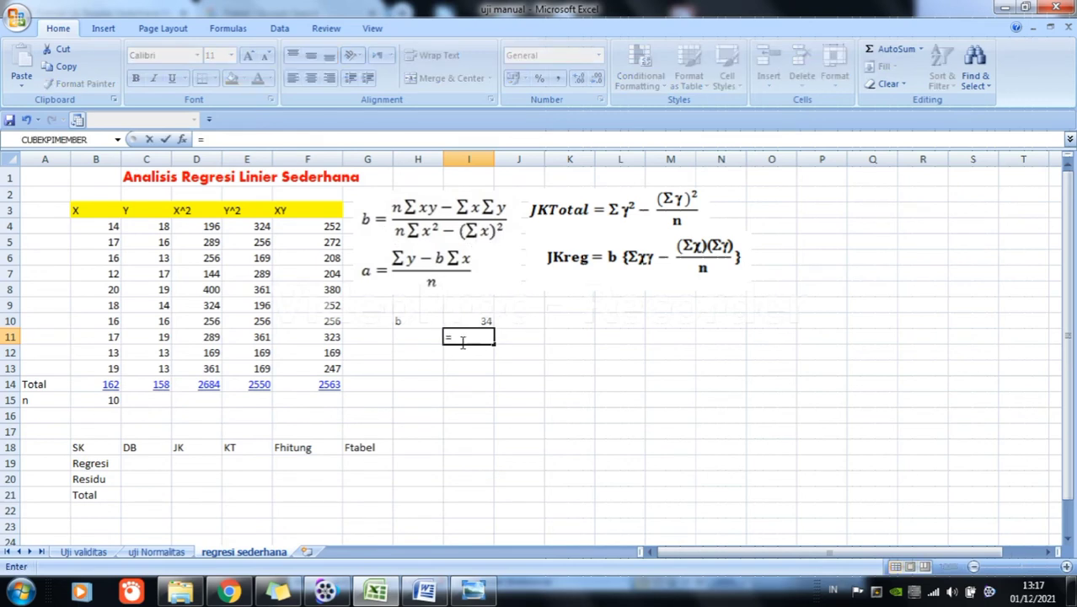
text(()
Complete =(B15*D14)-(B14^2) in I11 to get the denominator 596
click(110, 400)
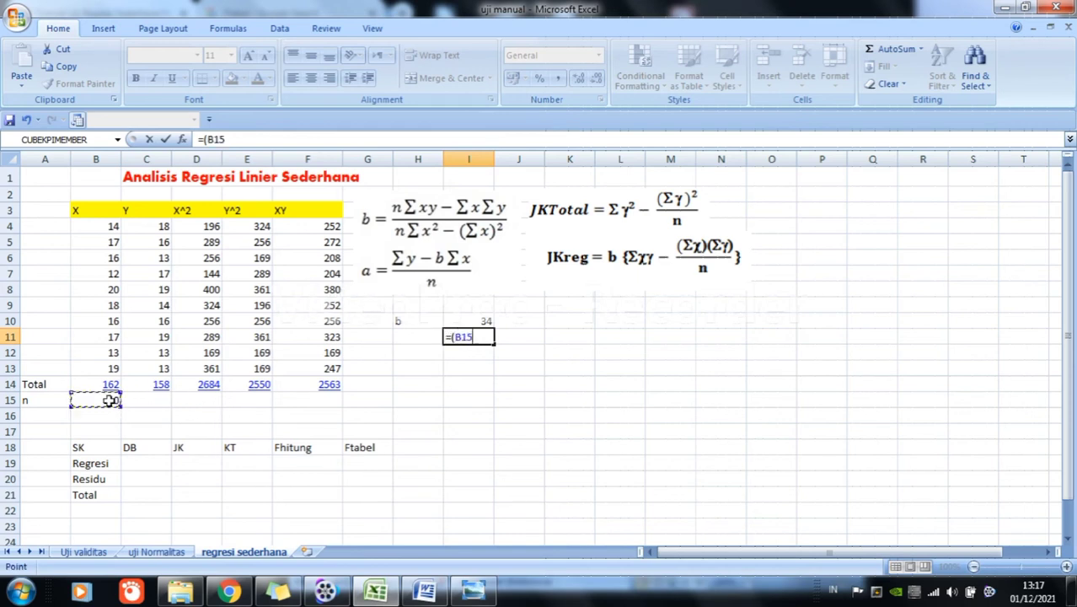
text(*)
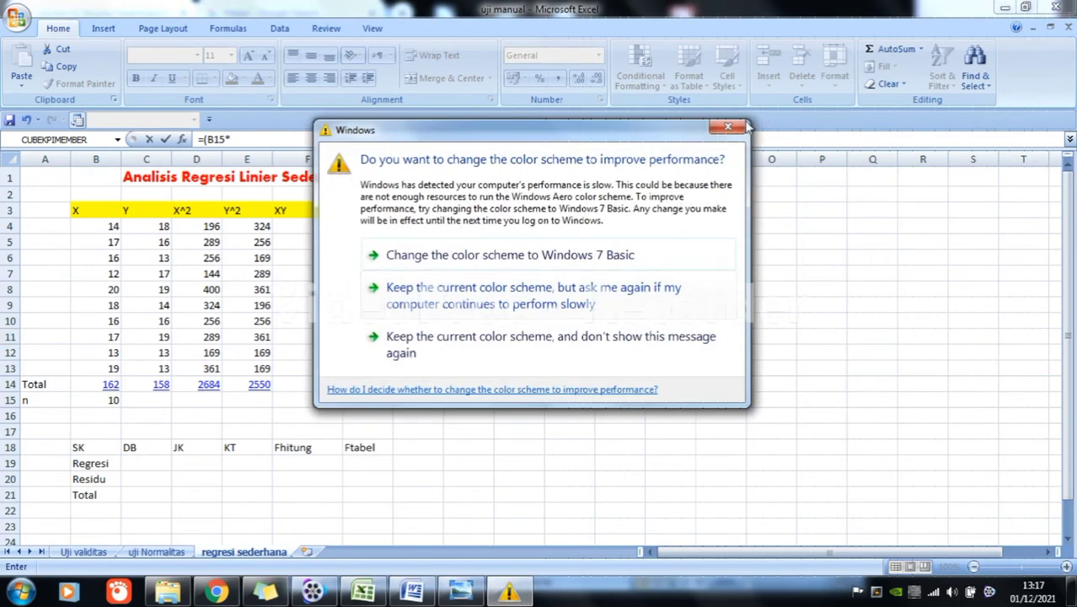
click(737, 131)
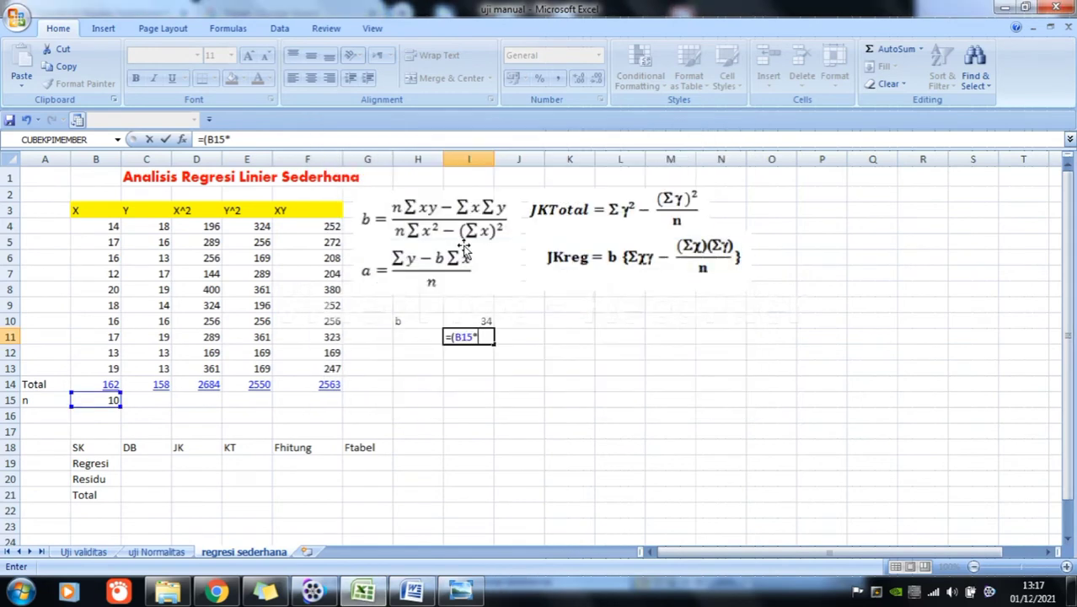
click(189, 382)
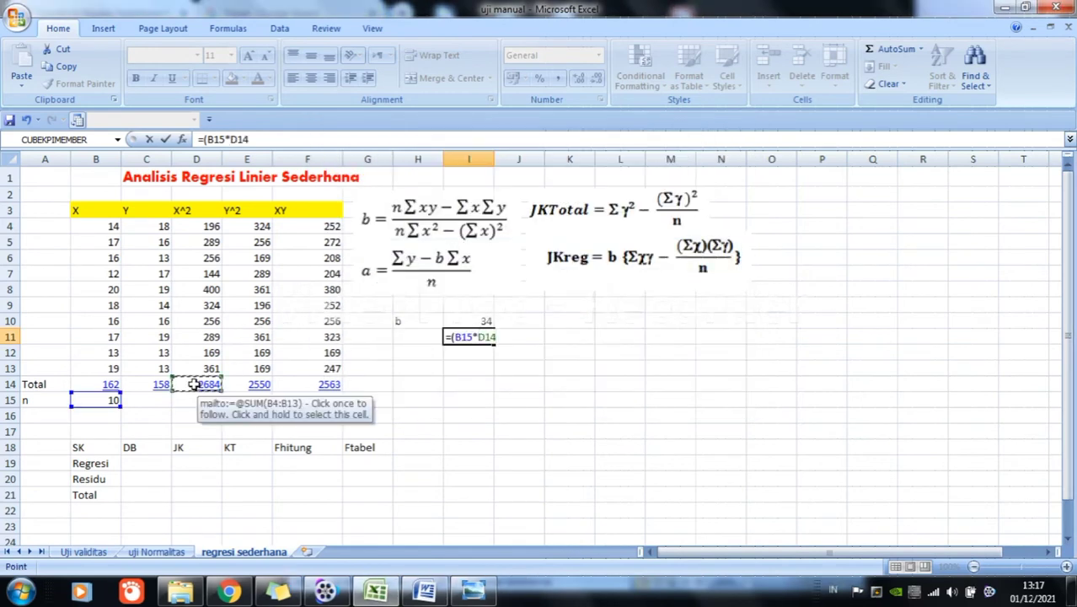
text())
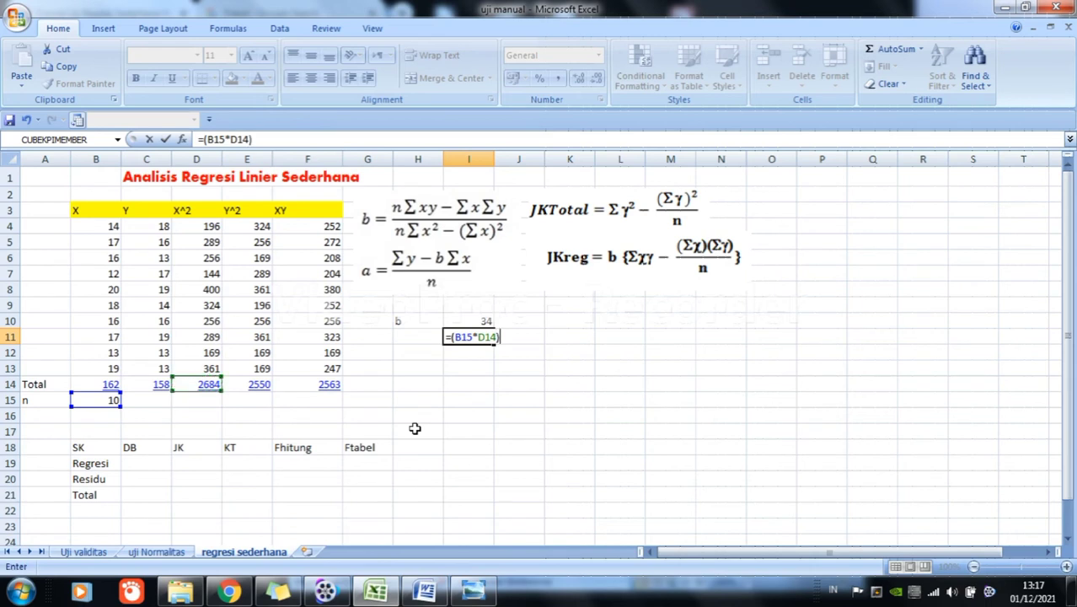
text(-)
text(()
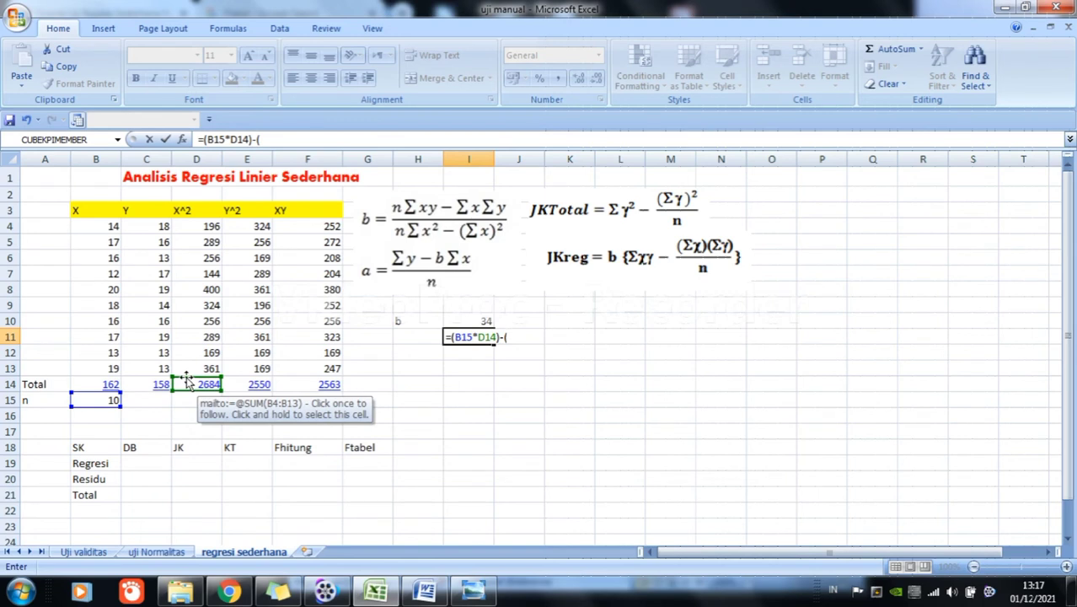
click(116, 385)
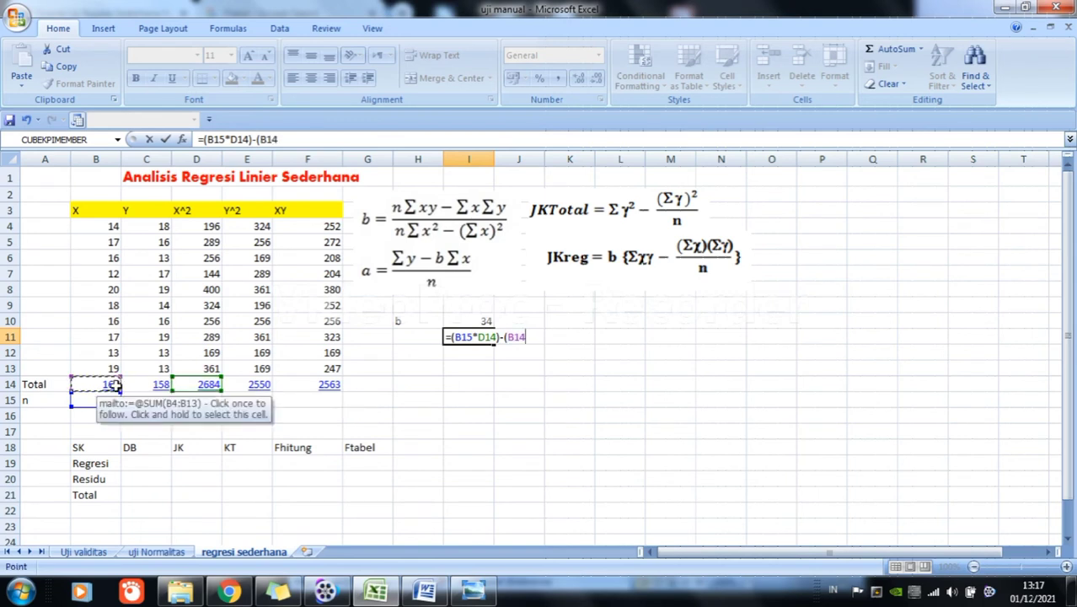
text(^)
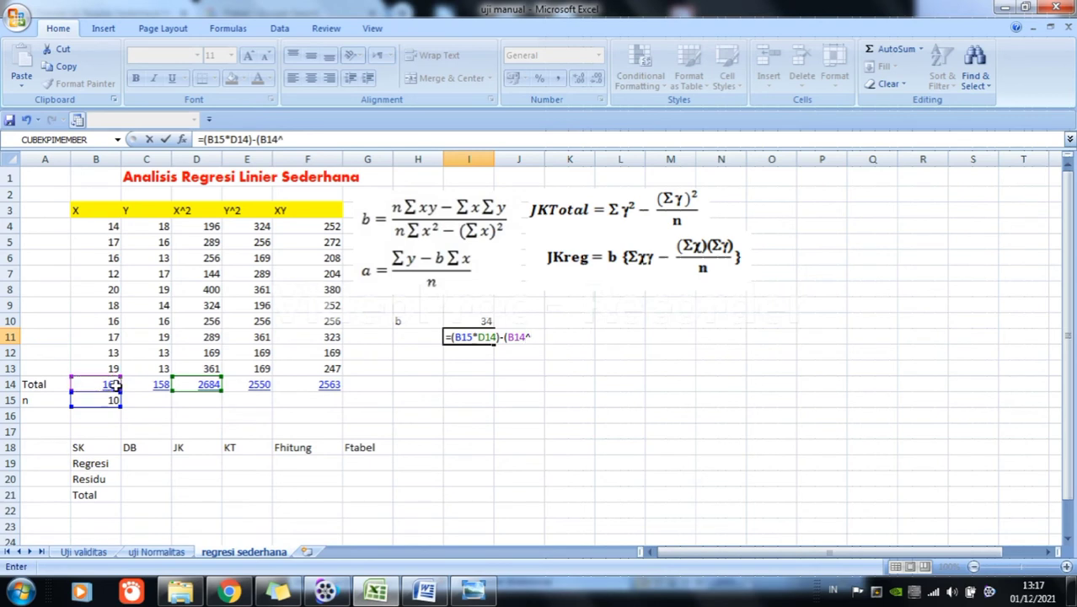
text(2))
key(Return)
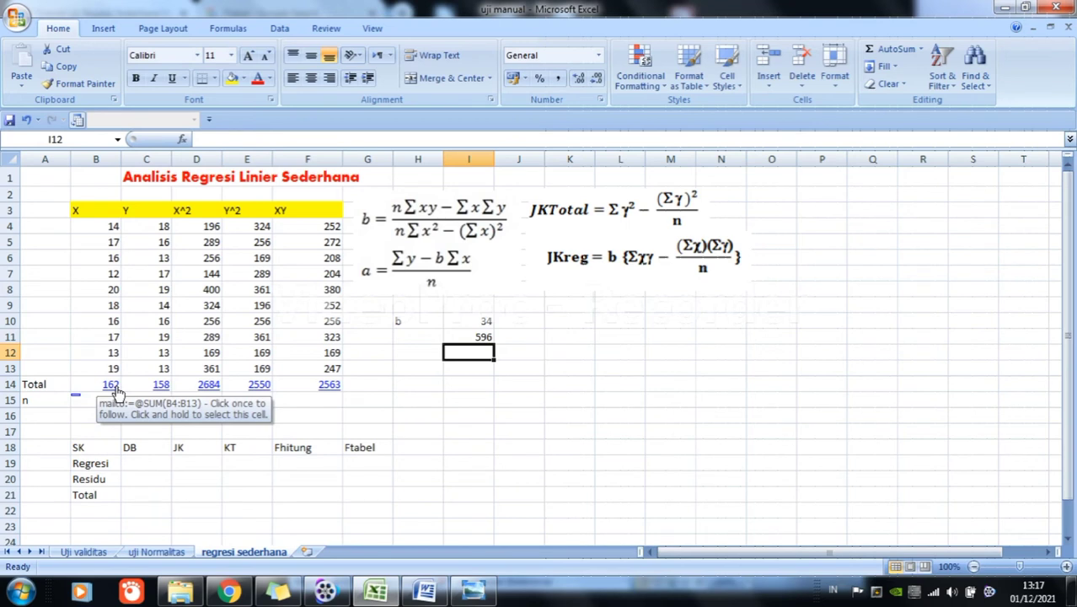
click(421, 348)
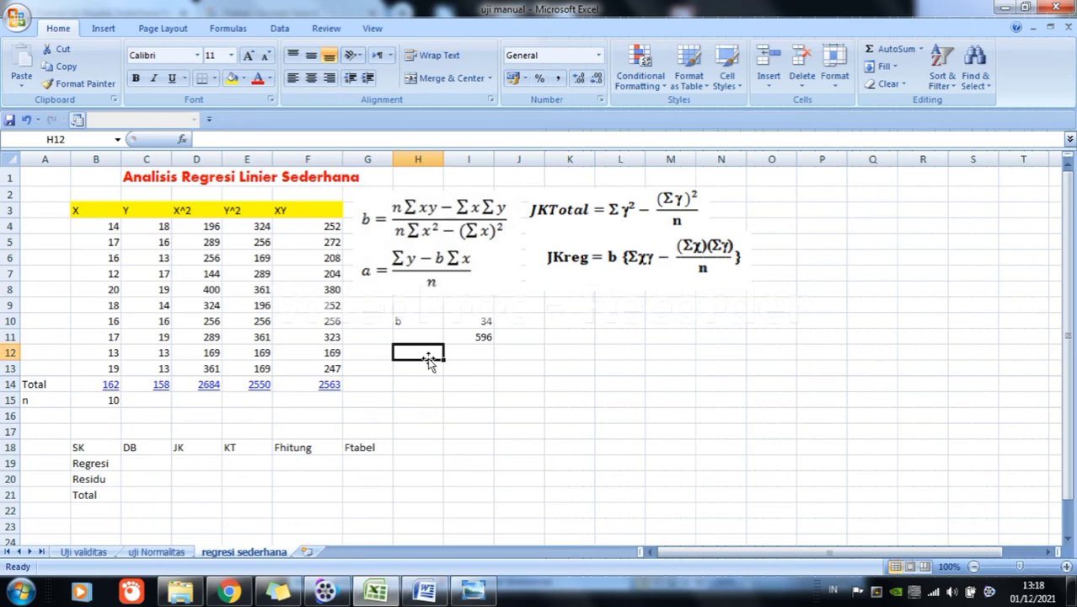
Label H12 as b and enter =I10/I11 in I12, giving 0,057047
text(b)
key(Tab)
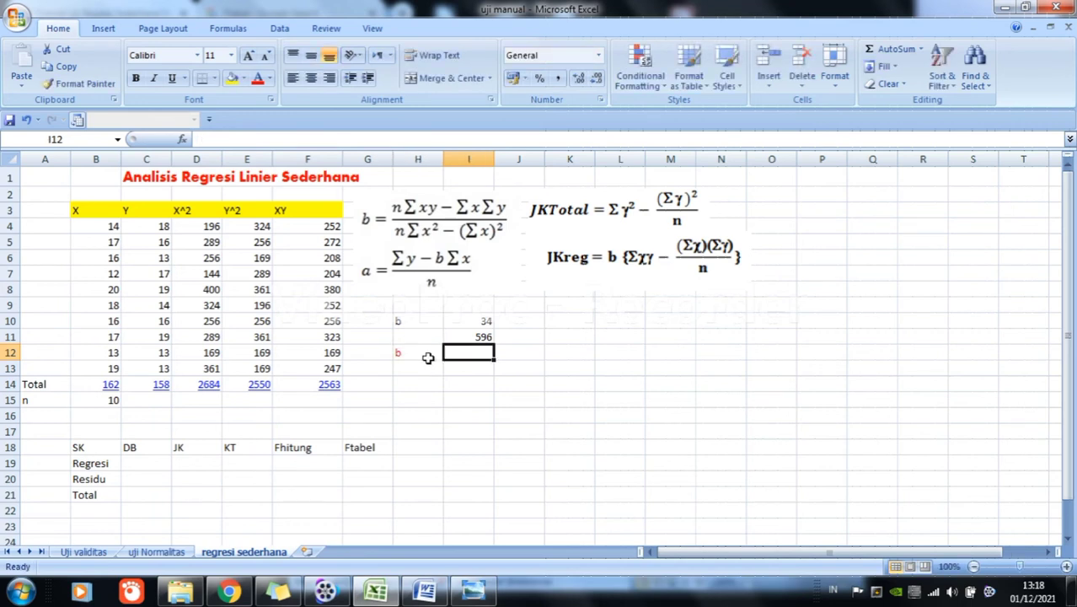
text(=)
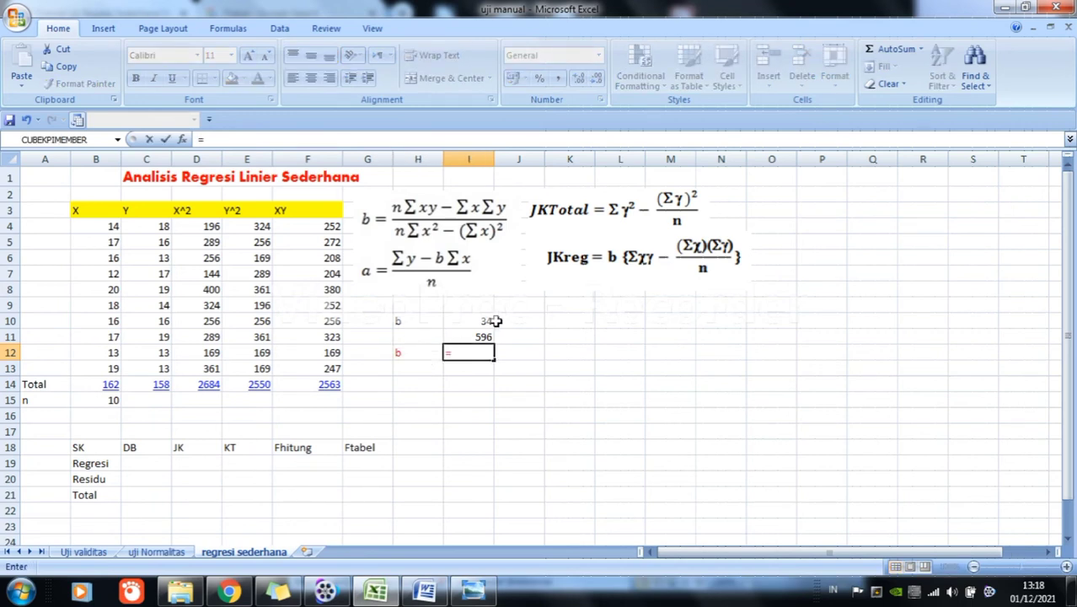
click(487, 321)
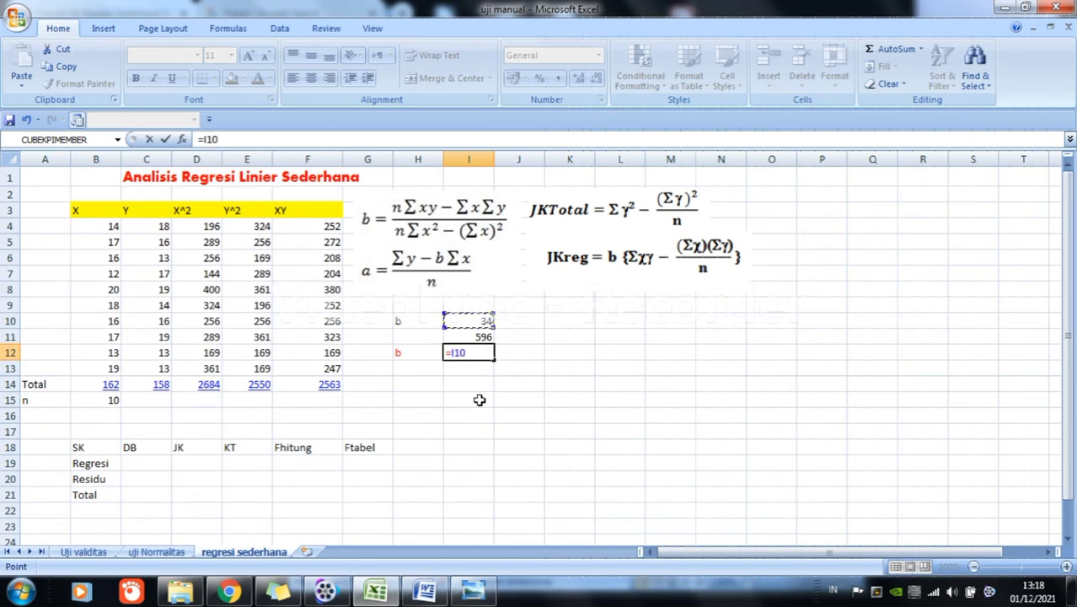
text(/)
click(481, 338)
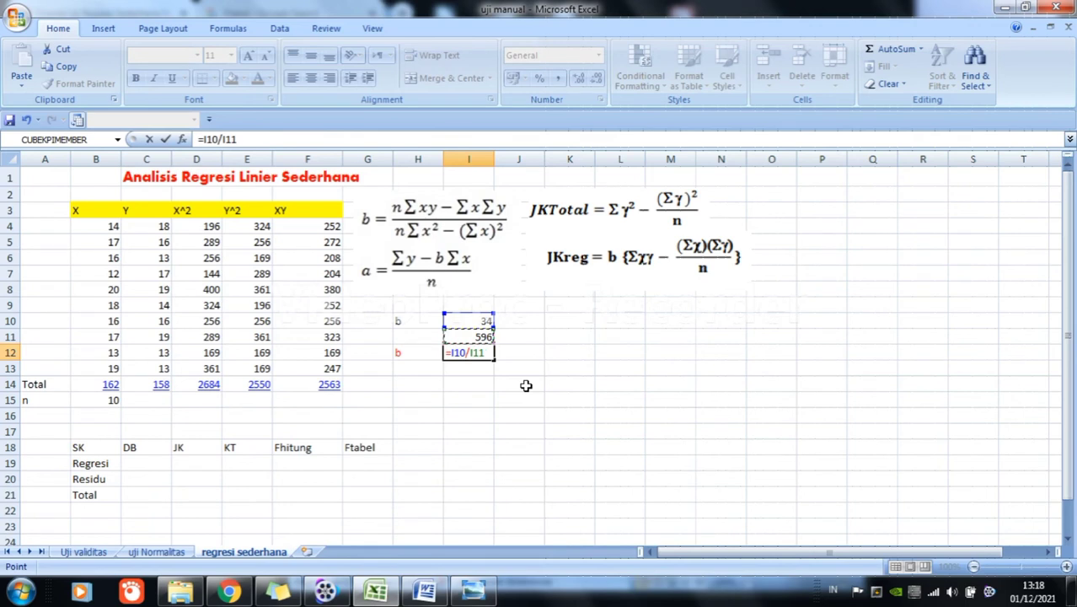
key(Return)
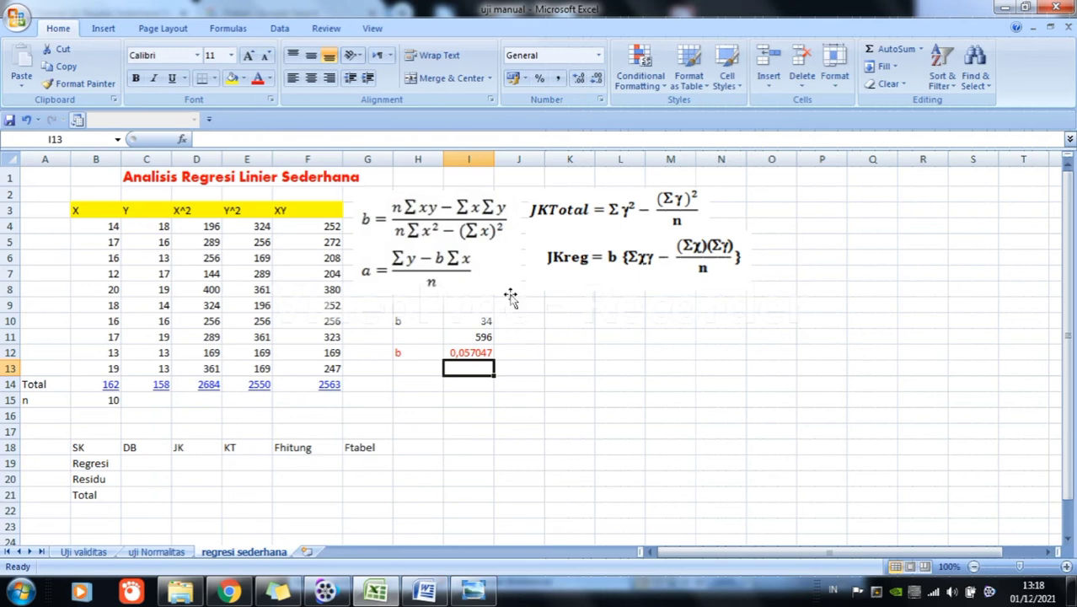
click(414, 402)
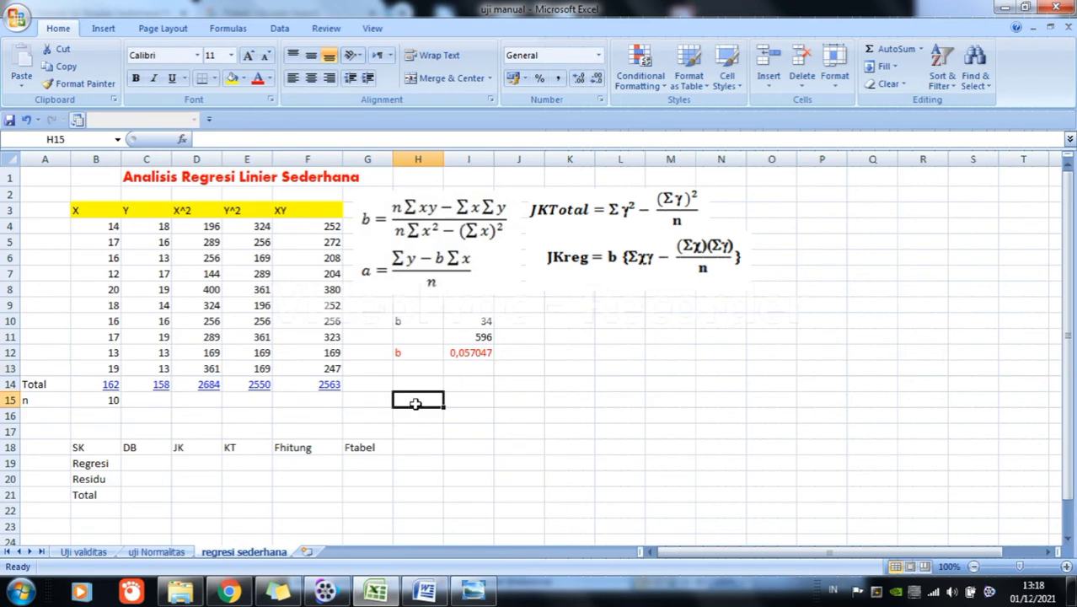
Label H15 as a and enter =(C14-I12*B14) in I15, giving 148,7584
text(a)
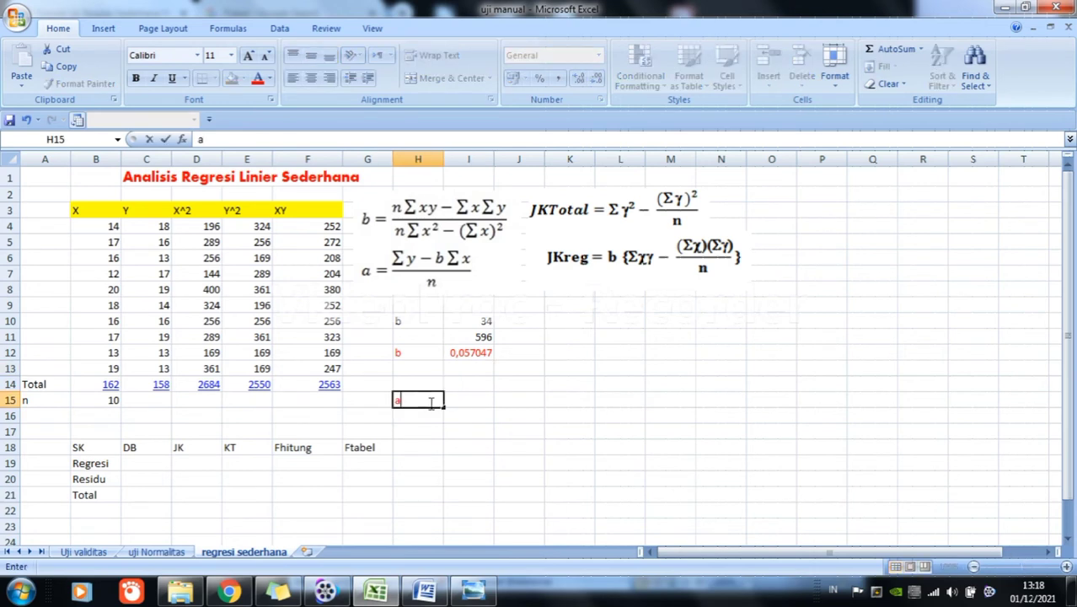
click(462, 401)
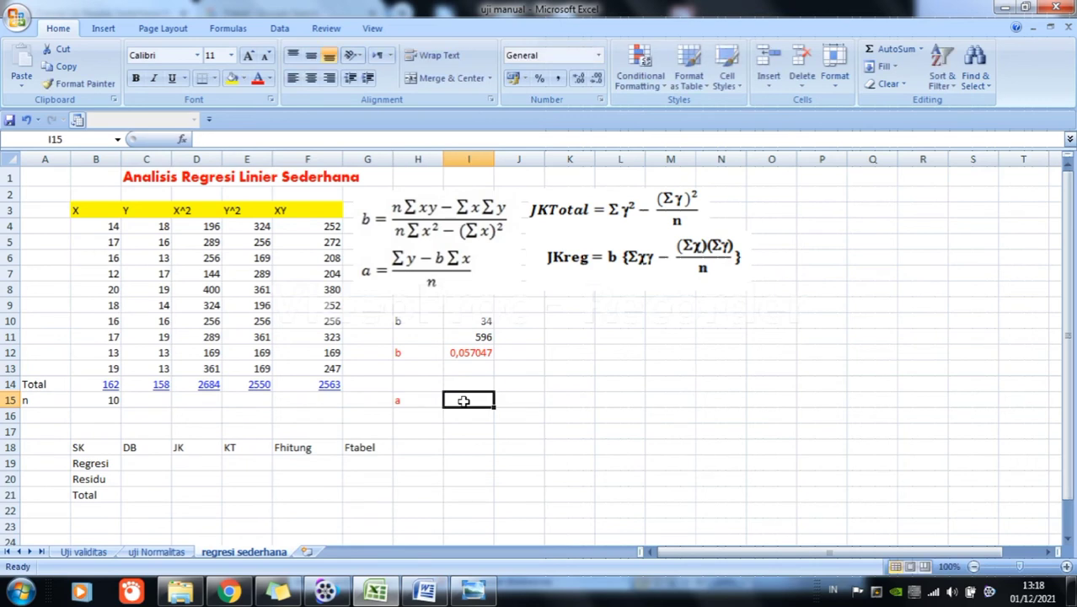
text(=)
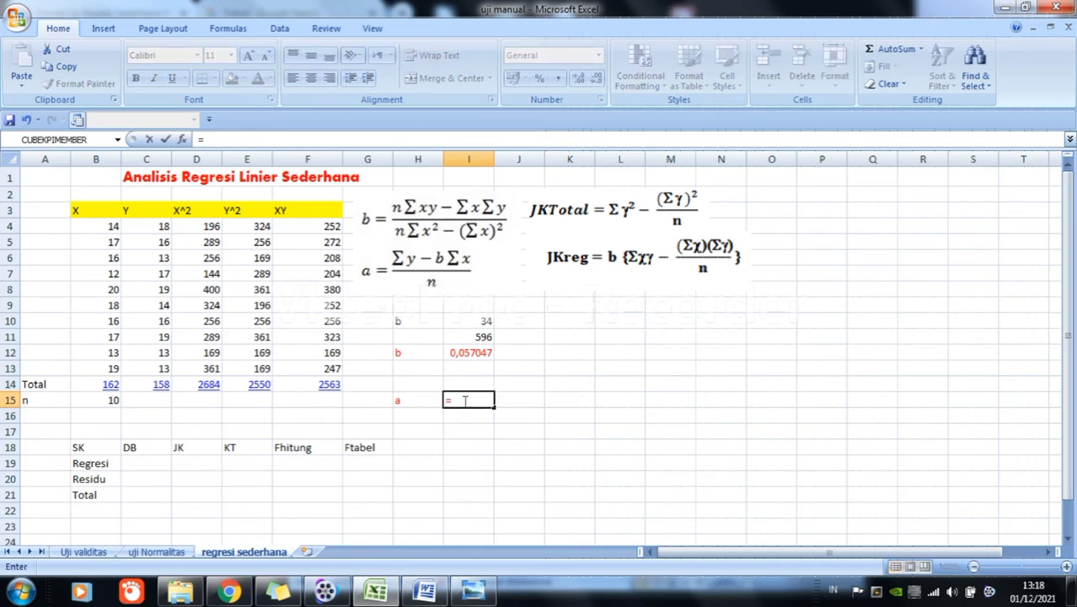
text(()
click(145, 386)
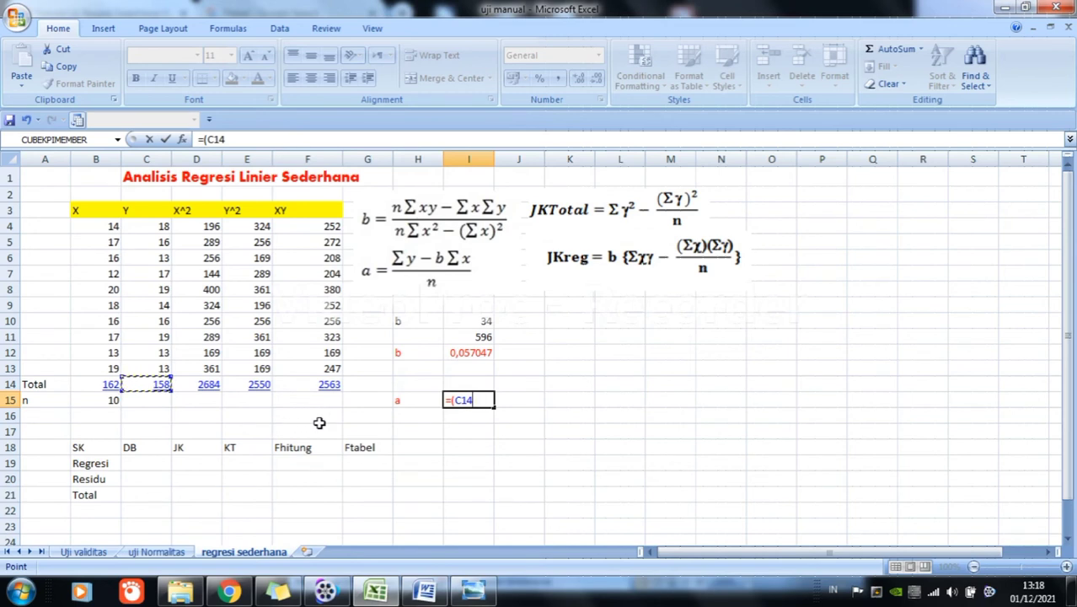
text(-)
click(476, 357)
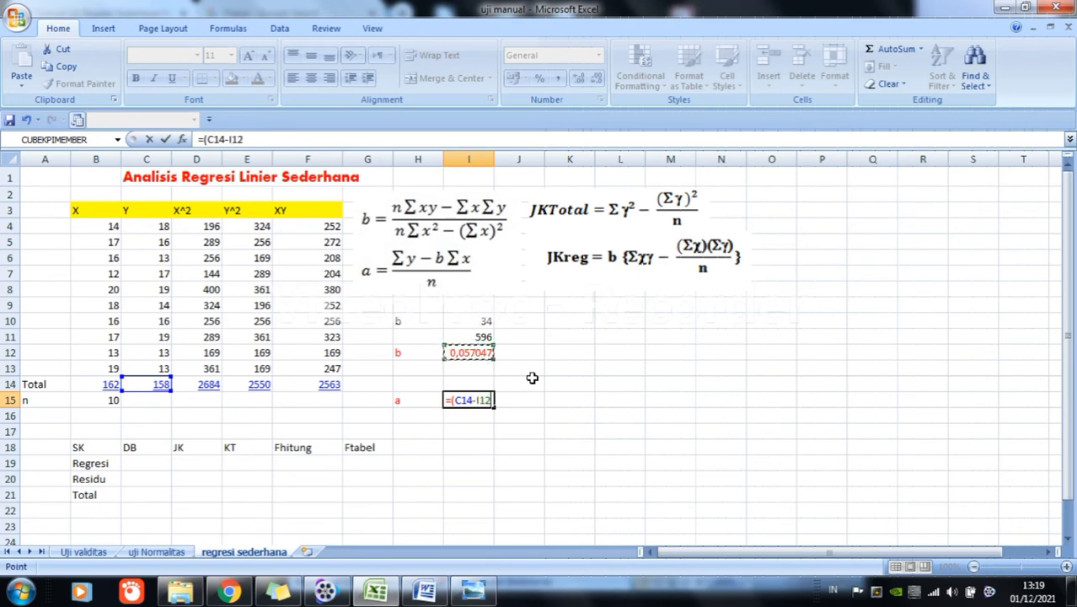
text(*)
click(106, 384)
text())
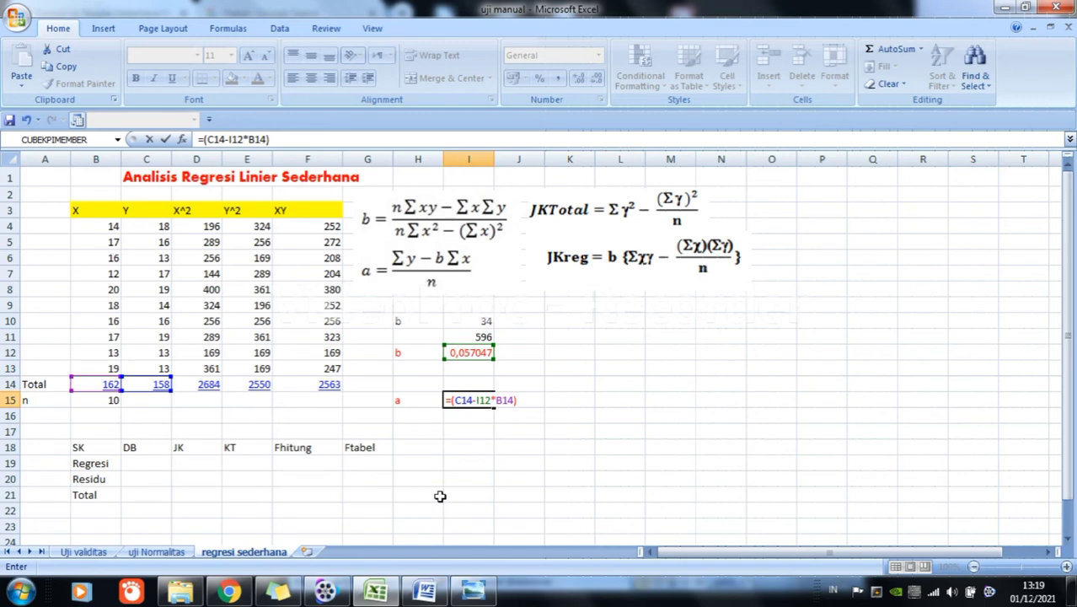
key(Return)
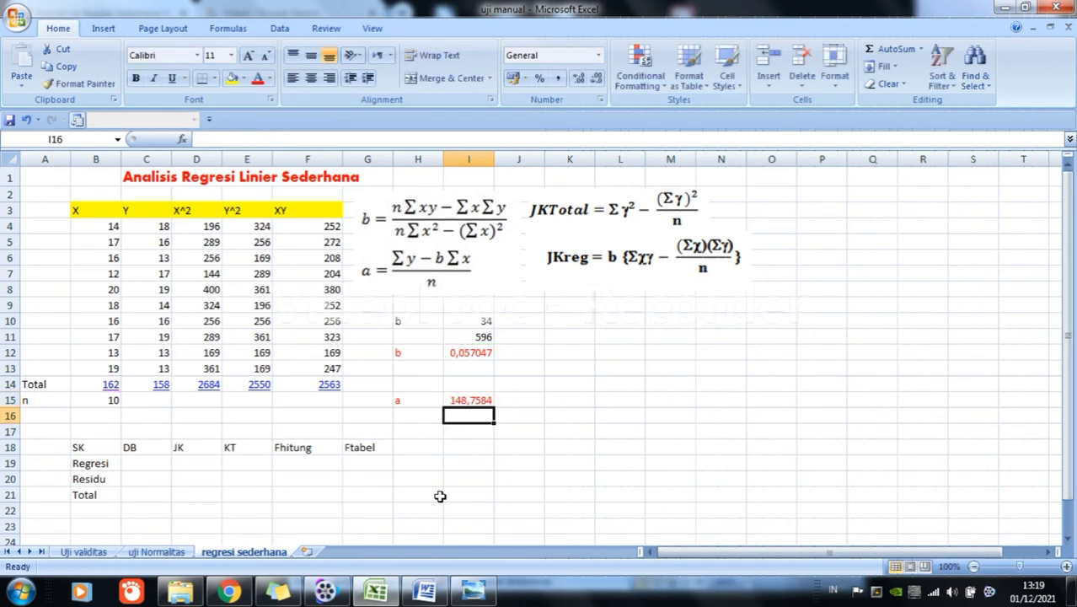
Enter =I15/B15 in I16 to get the intercept 14,87584
text(=)
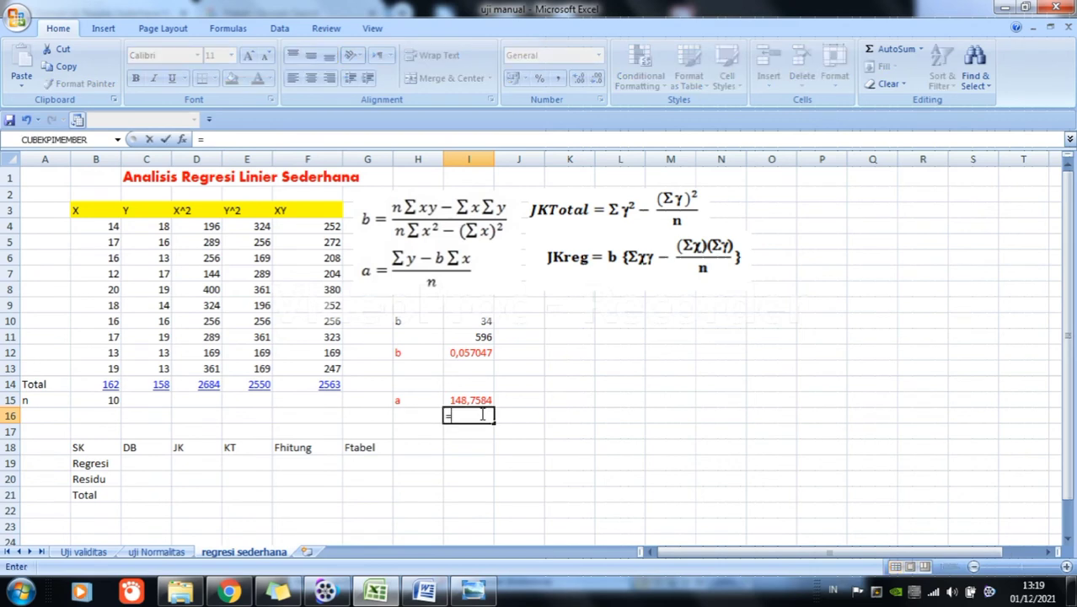
click(473, 397)
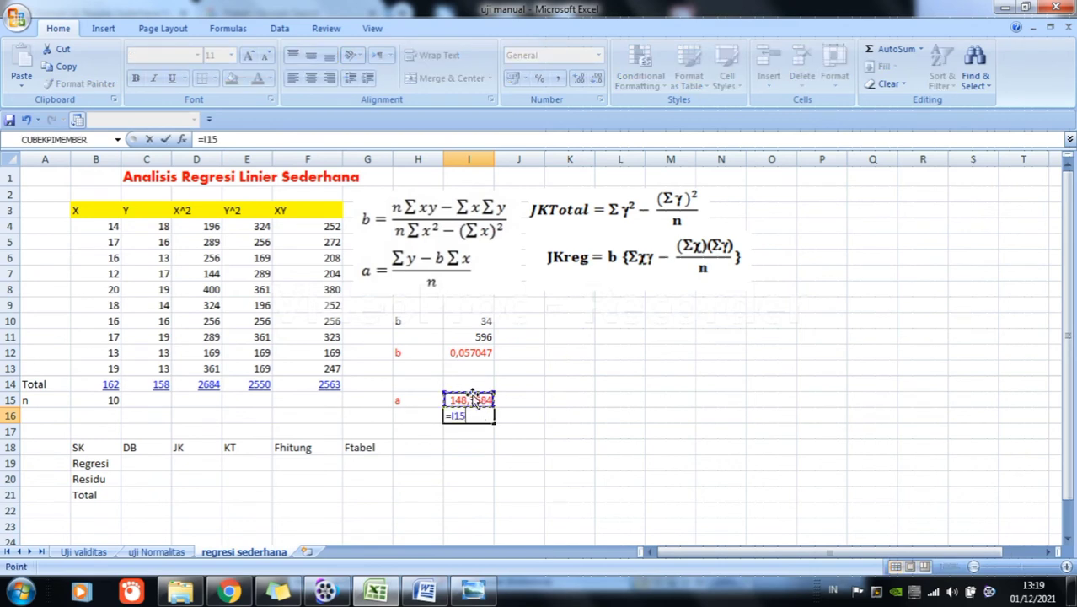
text(/)
click(108, 401)
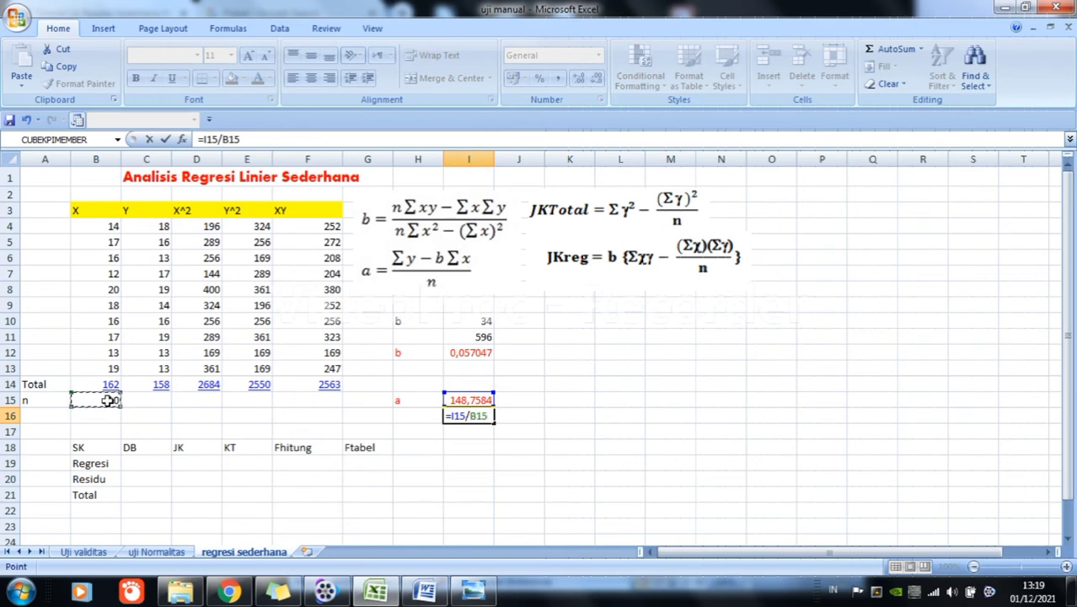
key(Return)
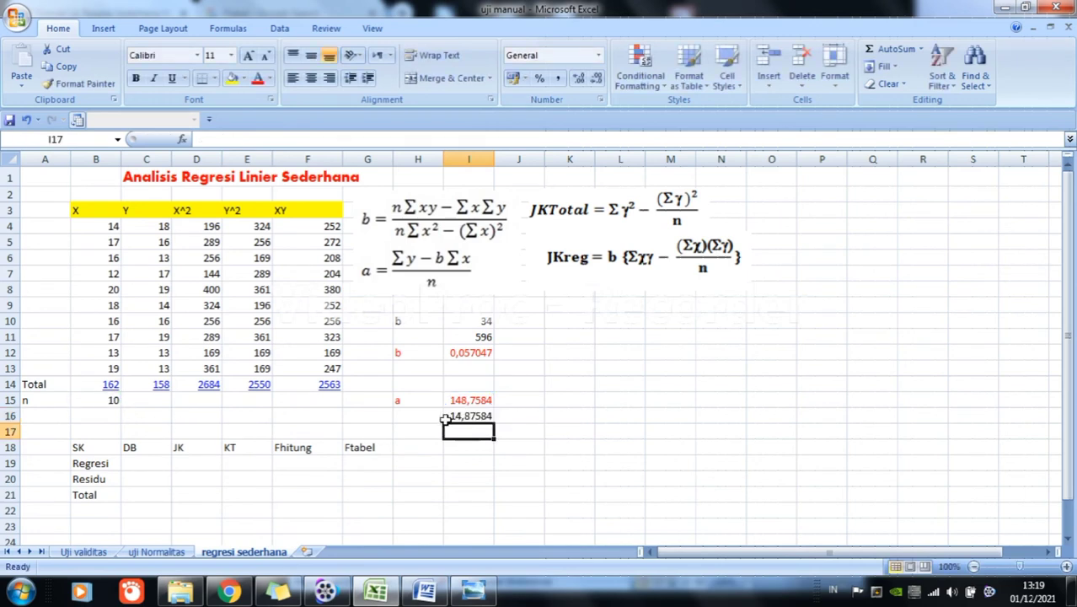
click(569, 320)
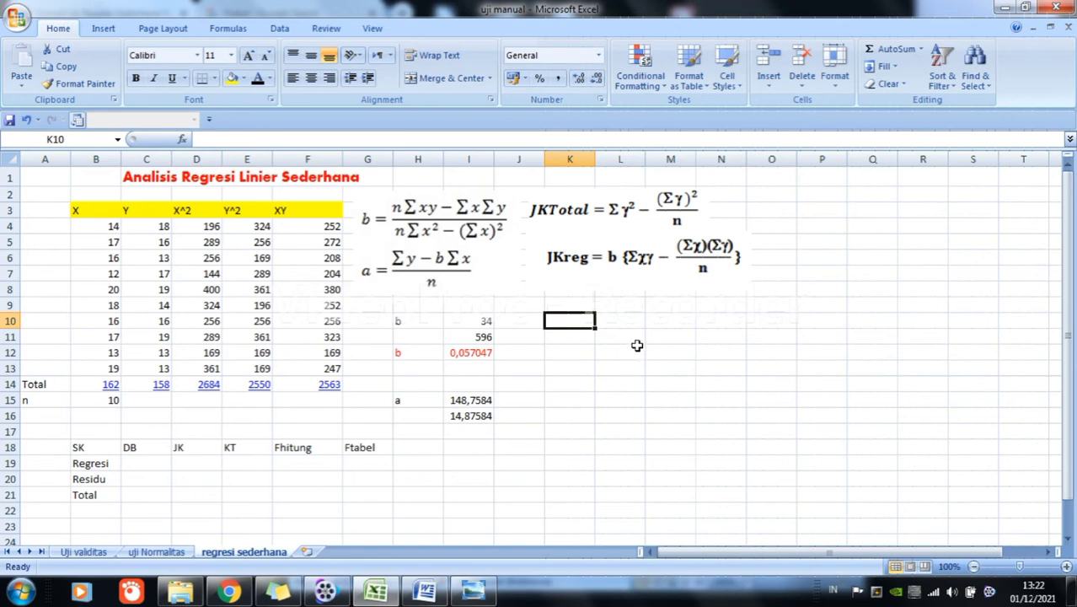
Type JKTotal in K10 and enter =(E14)-(C14^2/B15) in L10, giving 53,6
text(JKTotal)
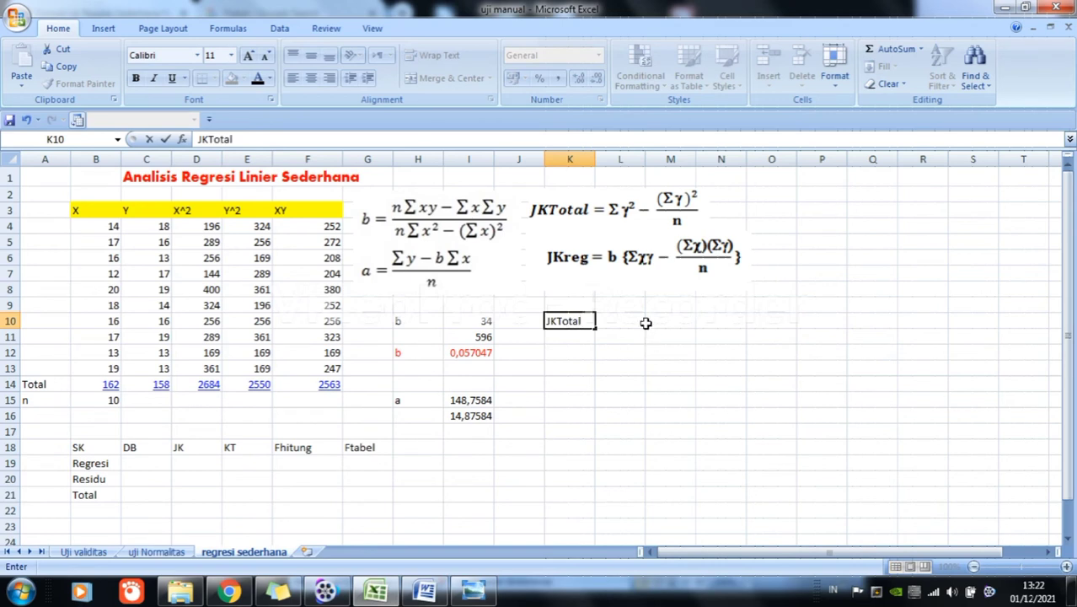
click(640, 320)
text(=)
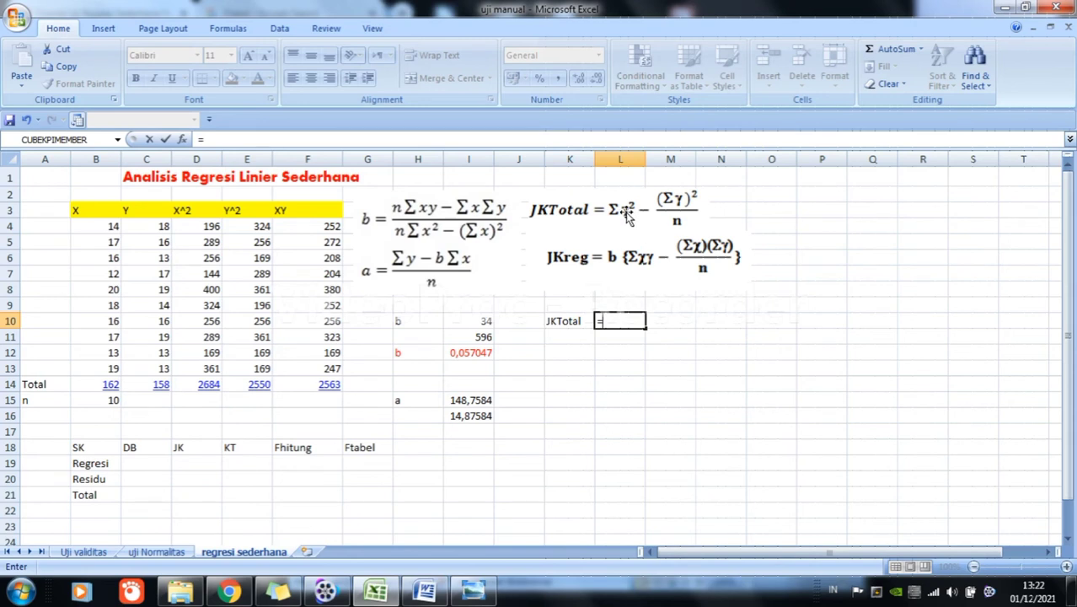
text(()
click(245, 384)
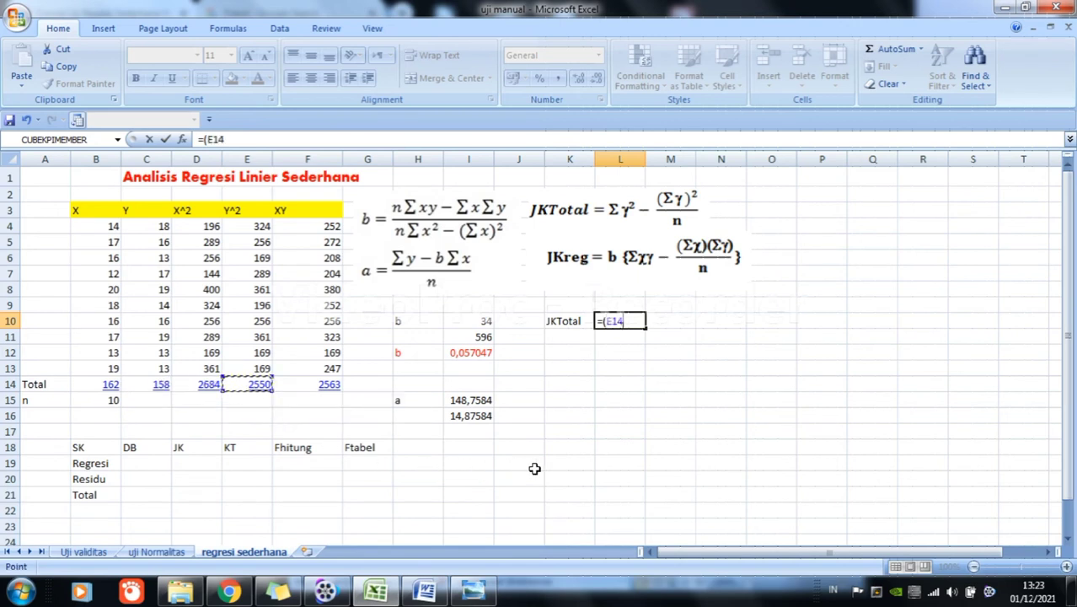
text()-()
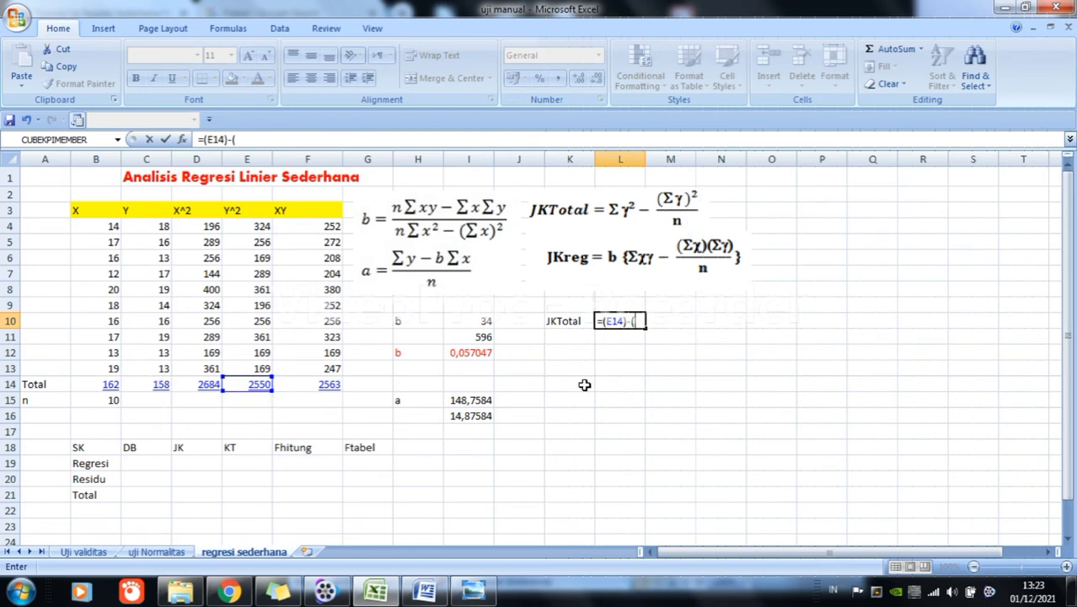
click(161, 384)
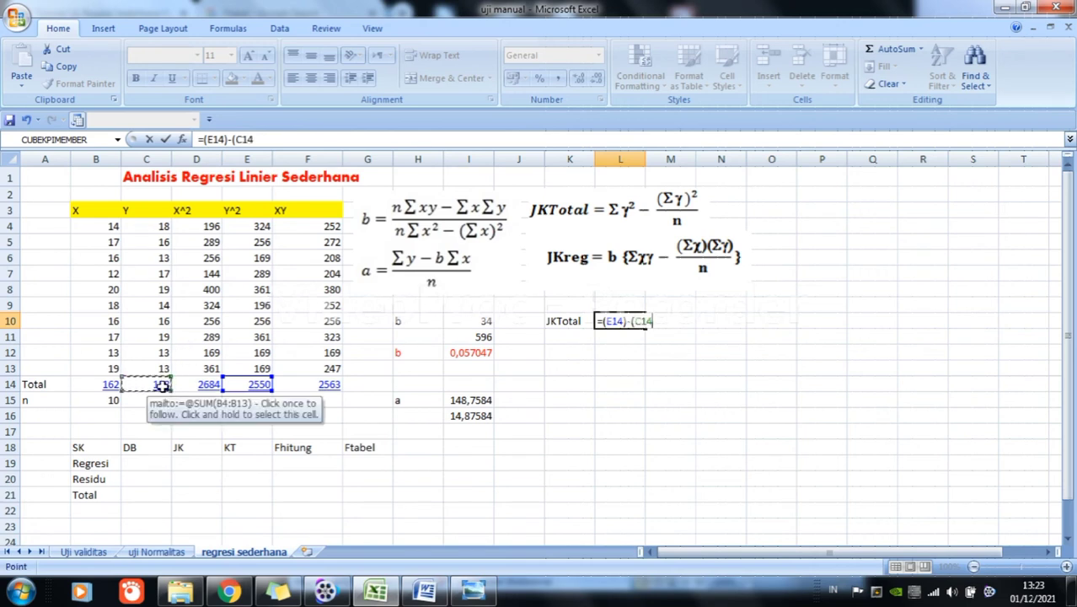
text(^)
text(2)
text(/)
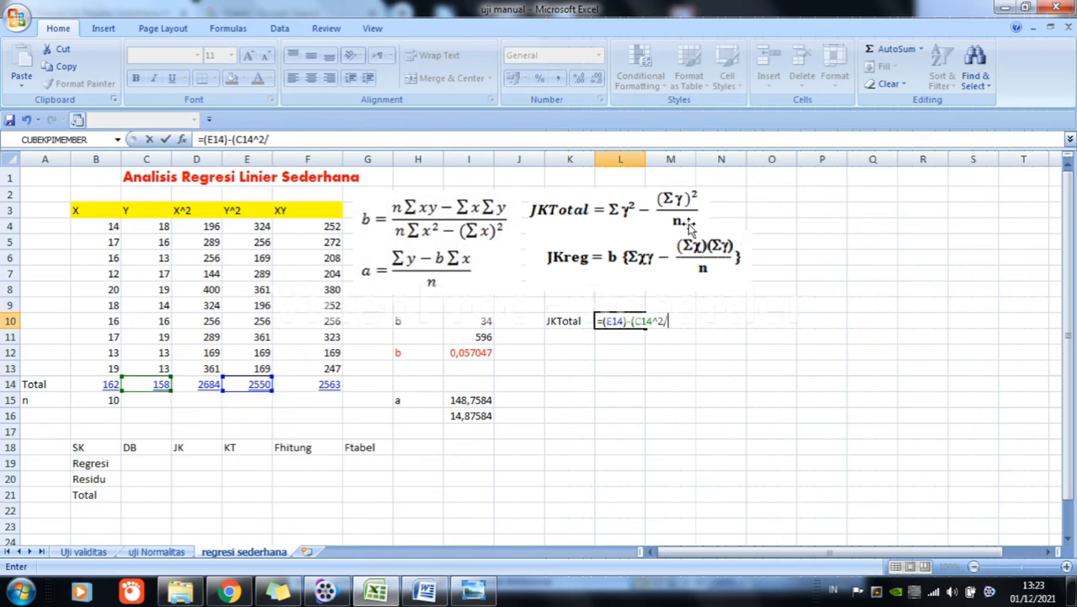
click(97, 400)
text())
key(Return)
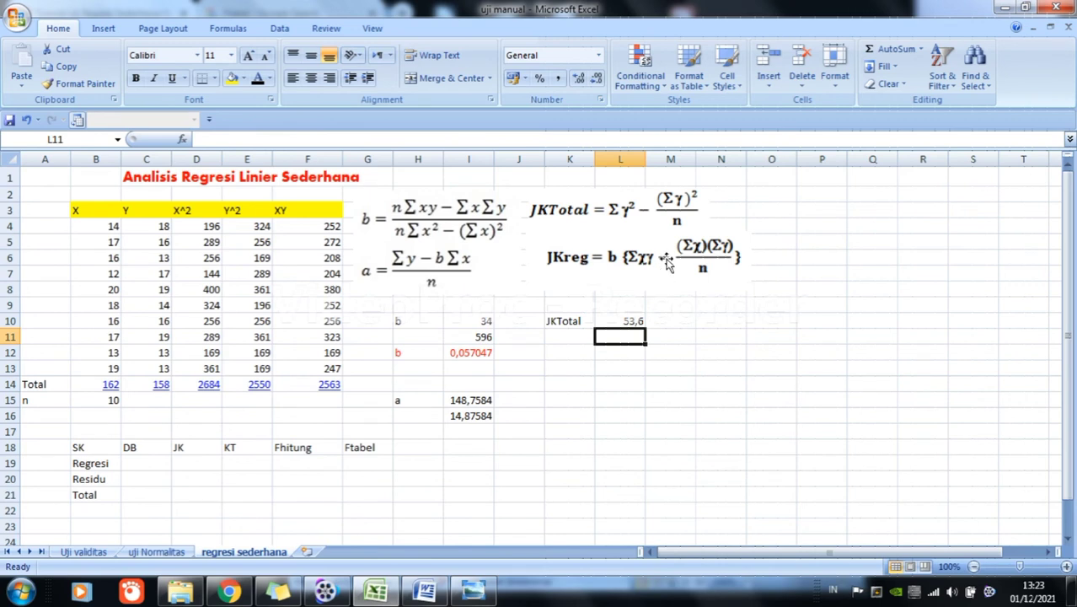
click(561, 348)
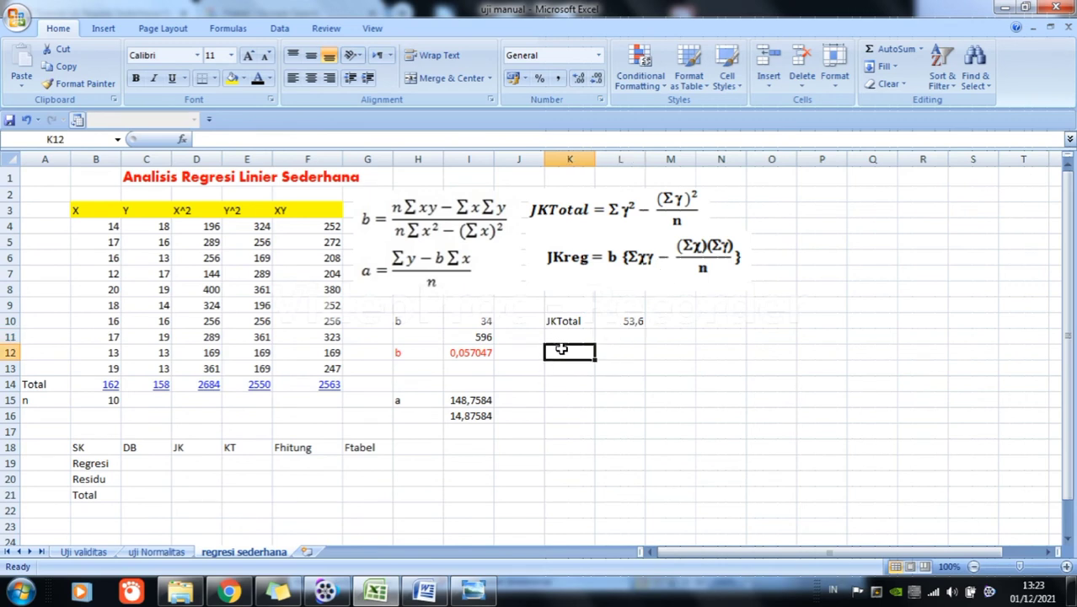
Label K12 Jkregresi and start the L12 formula with b from I12
text(JK)
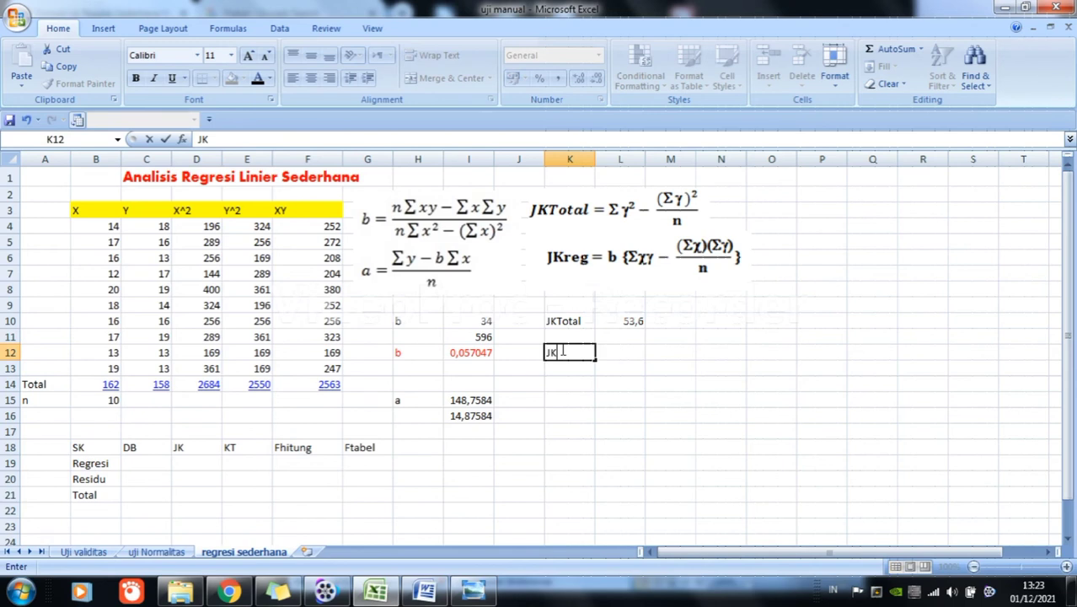
text(regresi)
key(Tab)
text(=)
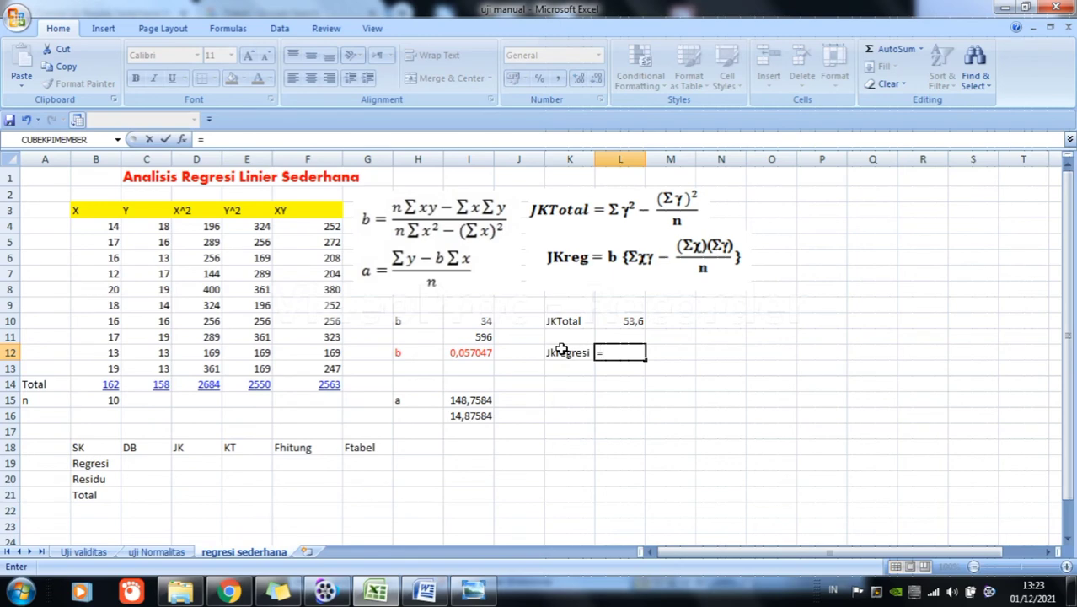
click(474, 294)
click(481, 355)
text(*)
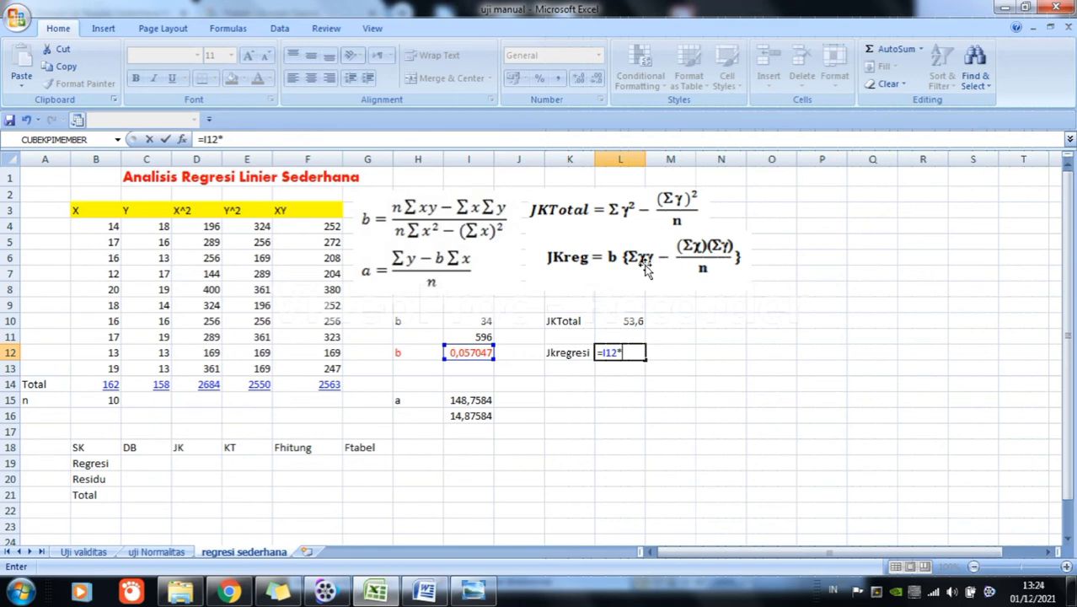
Complete the L12 formula as =I12*((F14)-(B14)*(C14)/B15)
text(()
text(()
click(321, 384)
text())
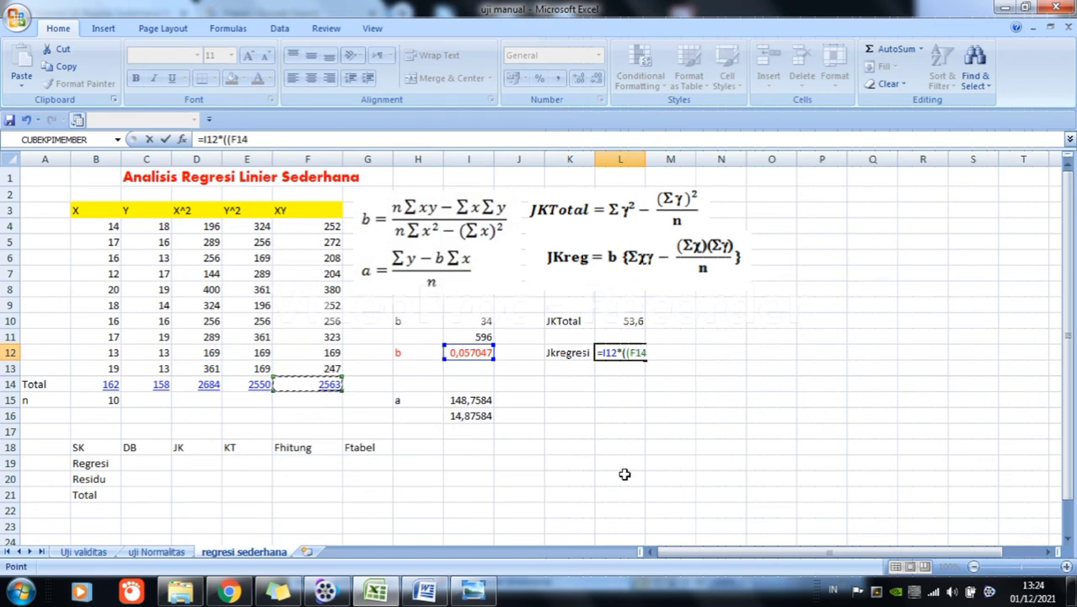
text(-)
text(()
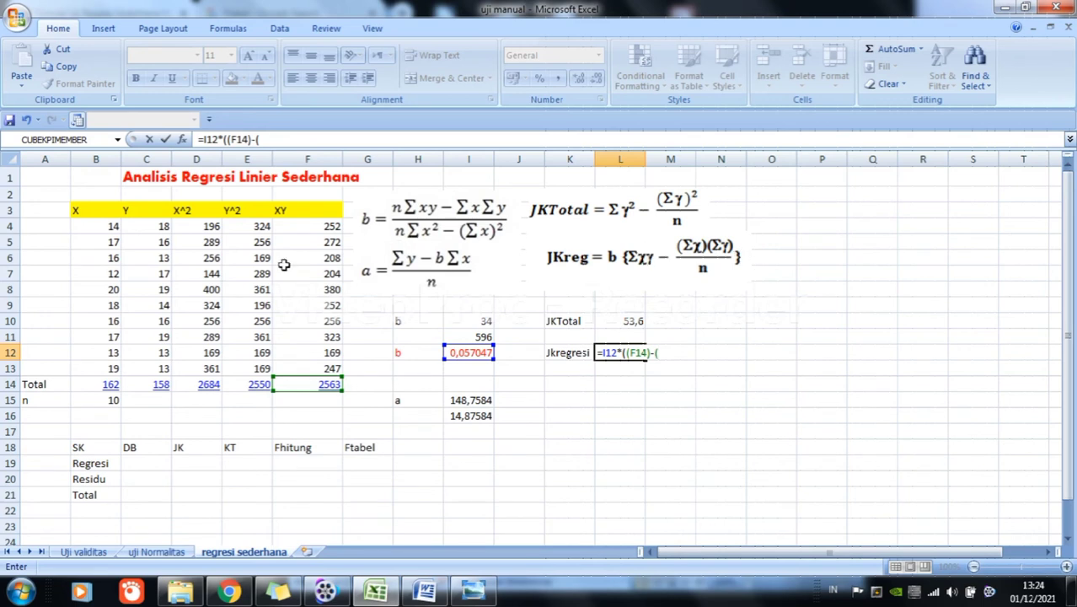
click(113, 382)
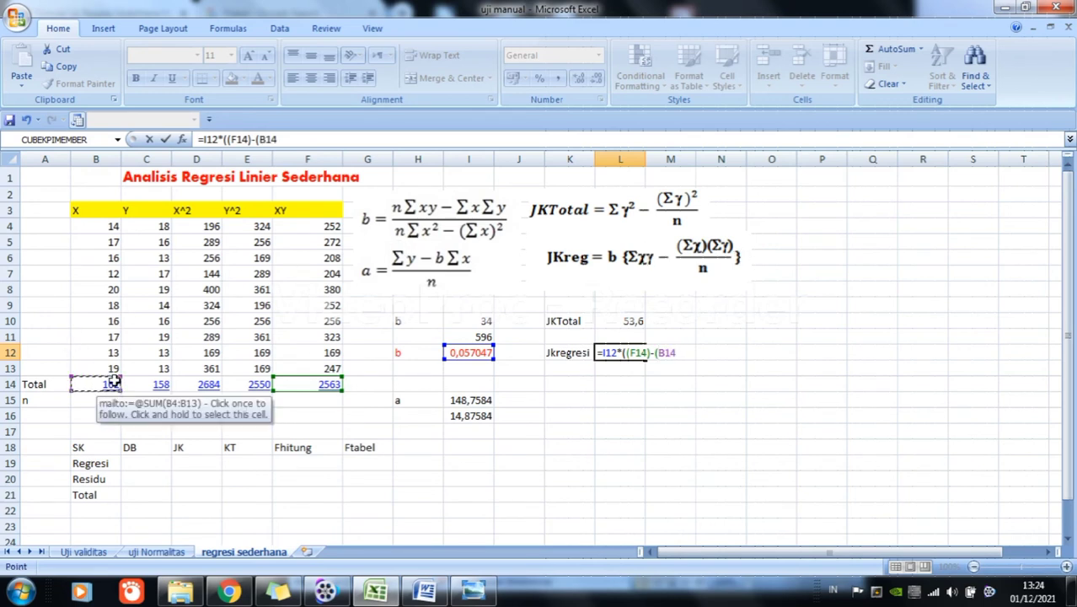
text())
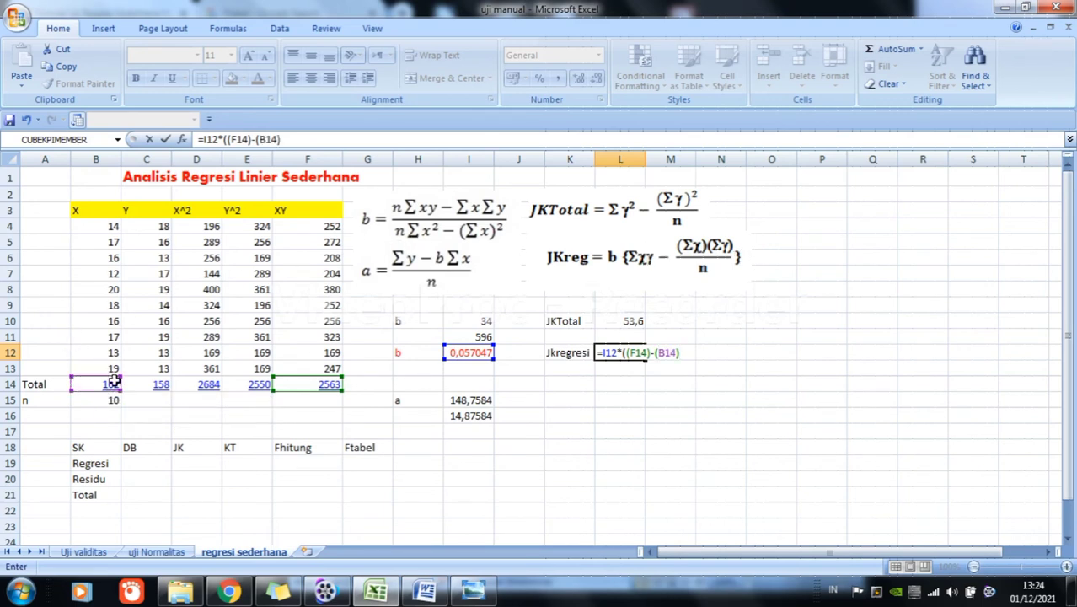
text(*()
click(144, 389)
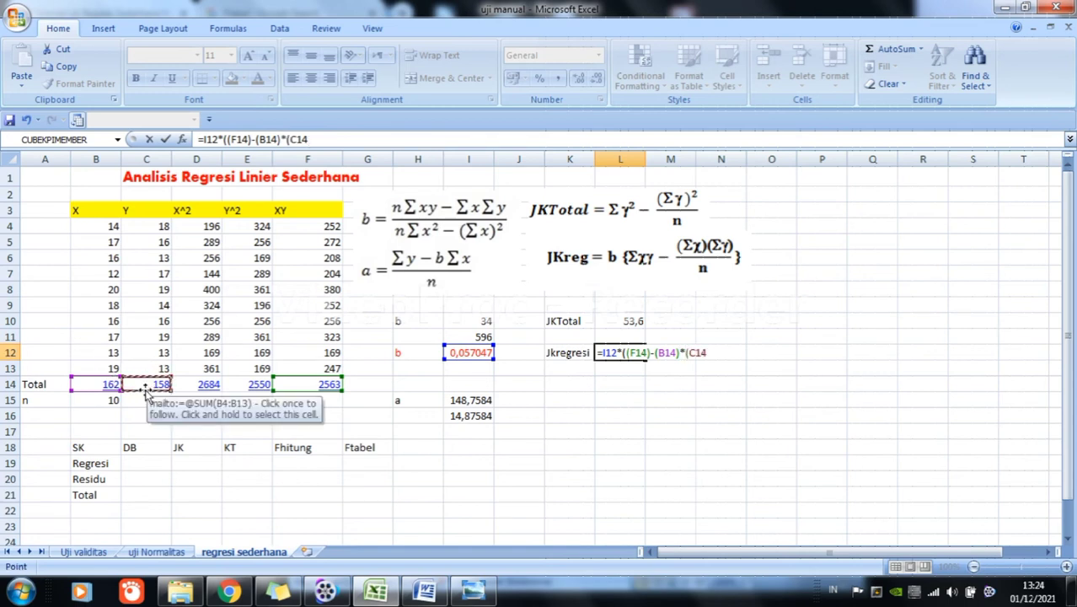
text()/)
click(112, 401)
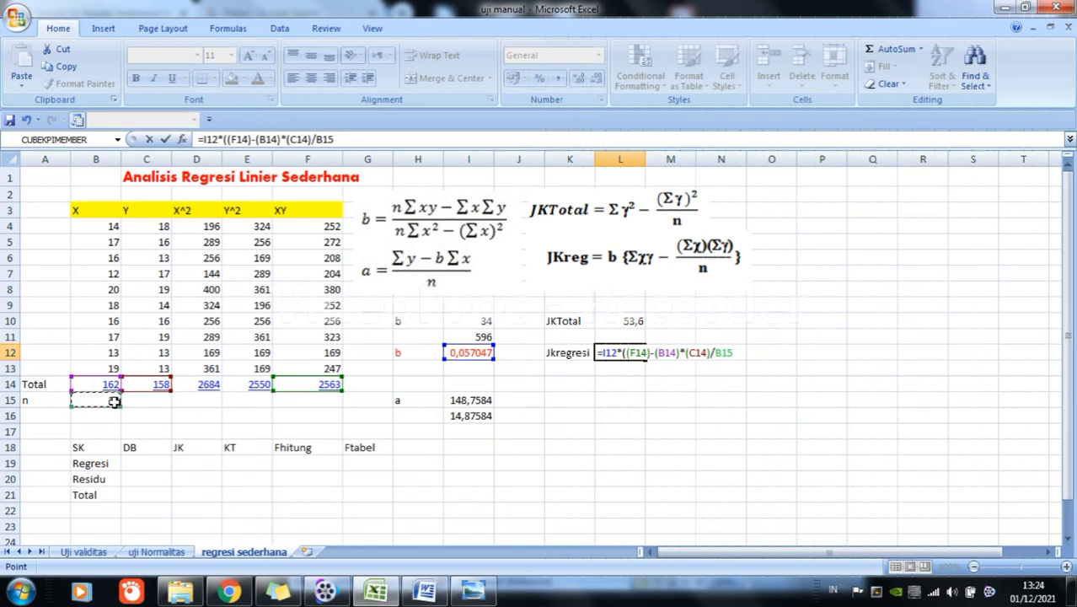
text())
Commit the L12 regression sum of squares (0,19396) and dismiss the colour-scheme prompt
key(Return)
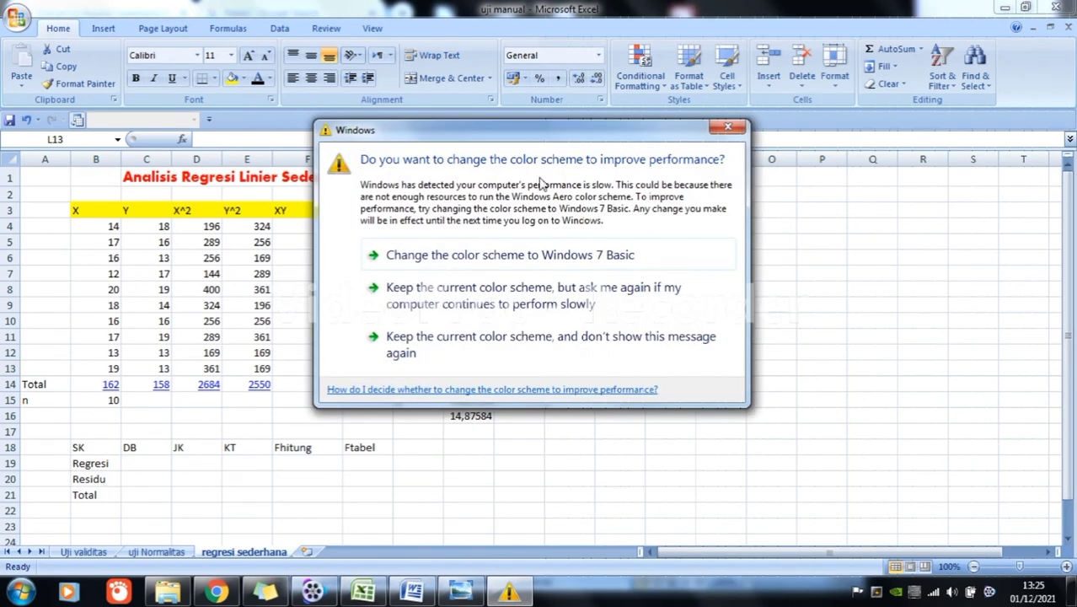
click(729, 130)
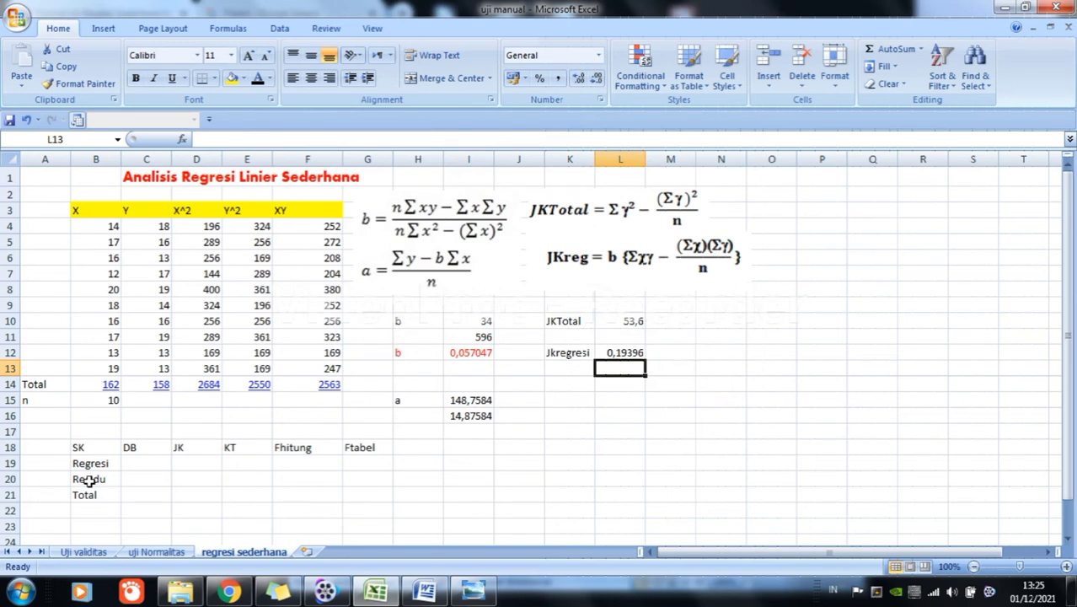
click(560, 384)
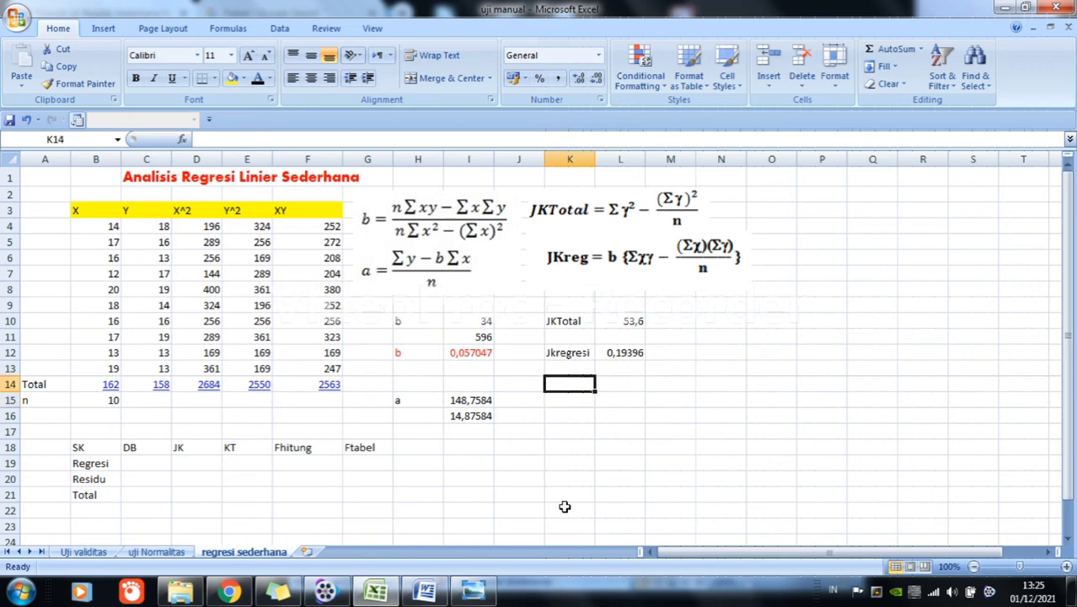
Label K14 'JKresidu' and compute it in L14 as =L10-L12, JKTotal minus Jkregresi
text(JKresidu)
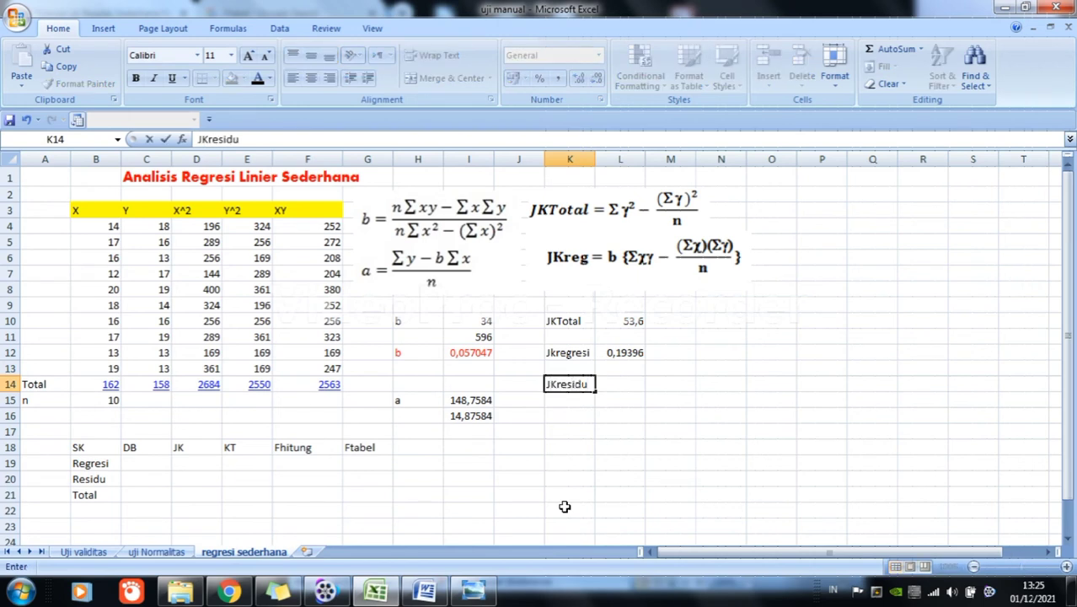
key(Tab)
text(=)
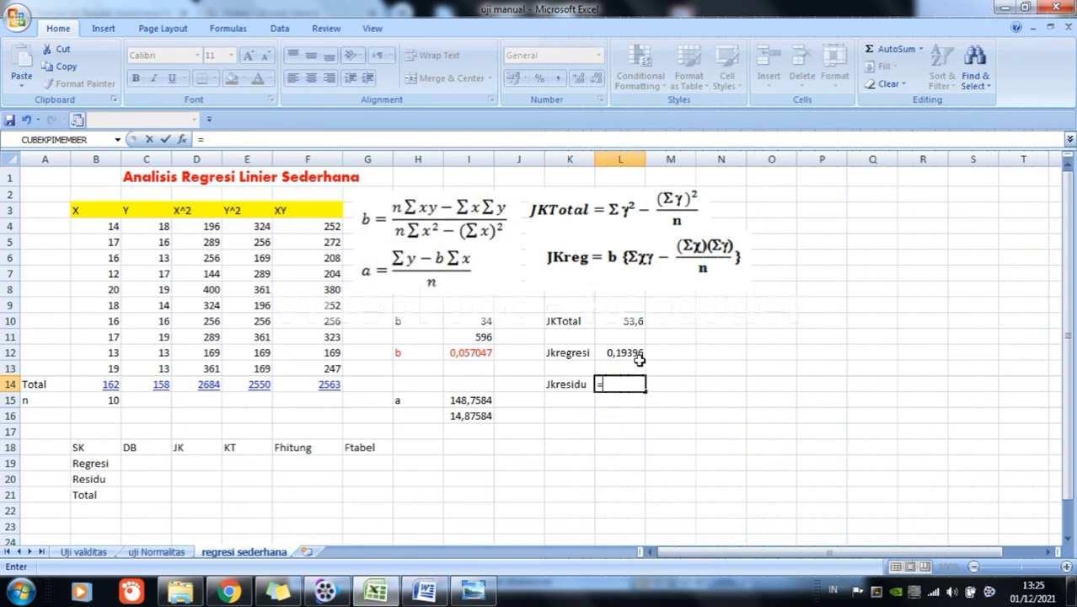
click(621, 321)
text(-)
click(621, 354)
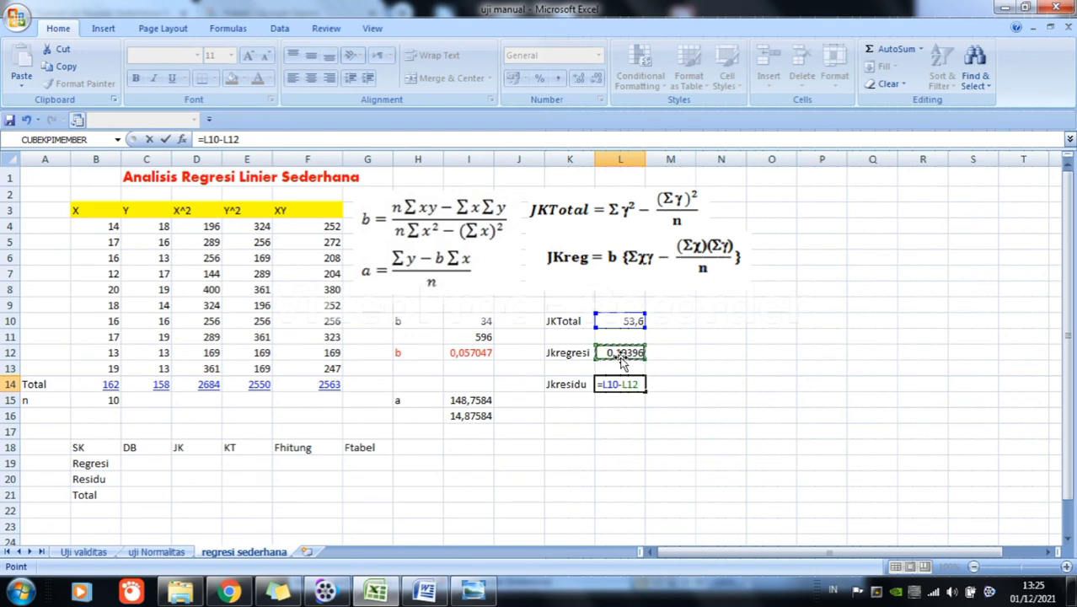
key(Return)
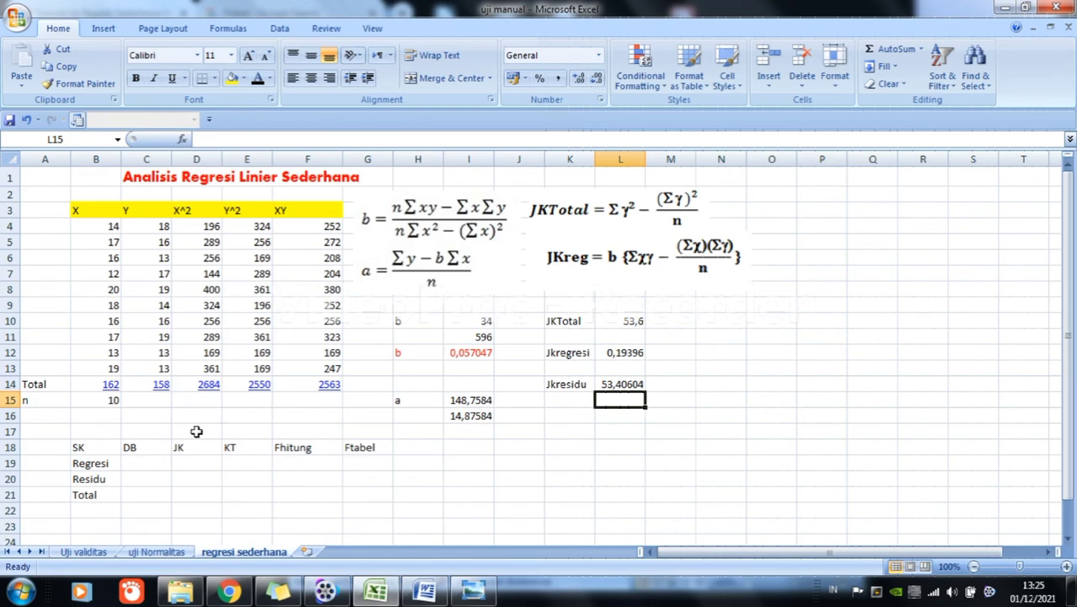
Enter 1 as the Regresi DB in C19 and =(B15-2) as the Residu DB in C20
click(141, 462)
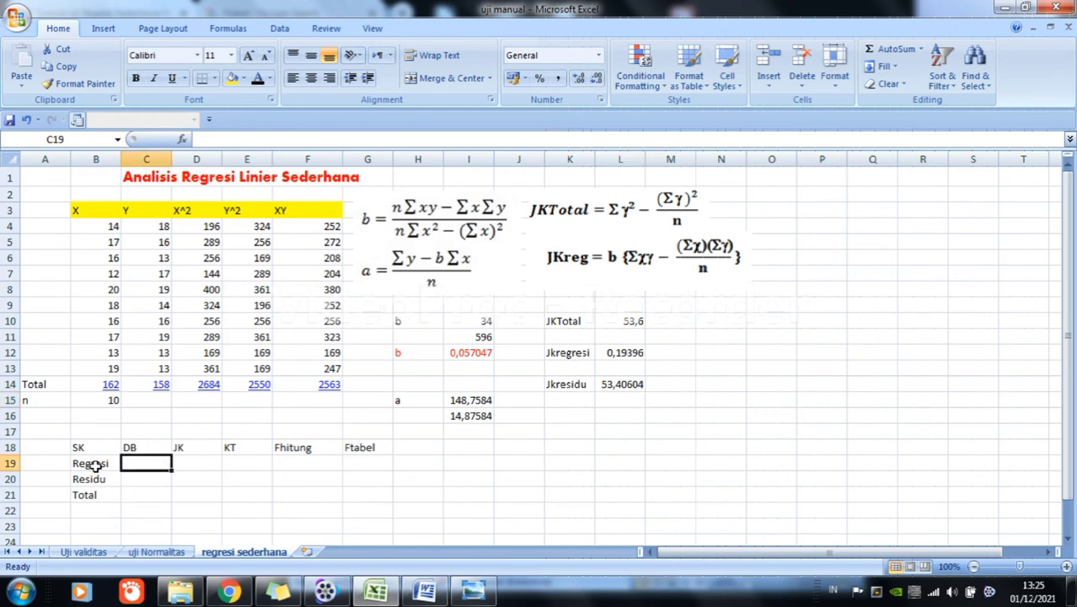
text(1)
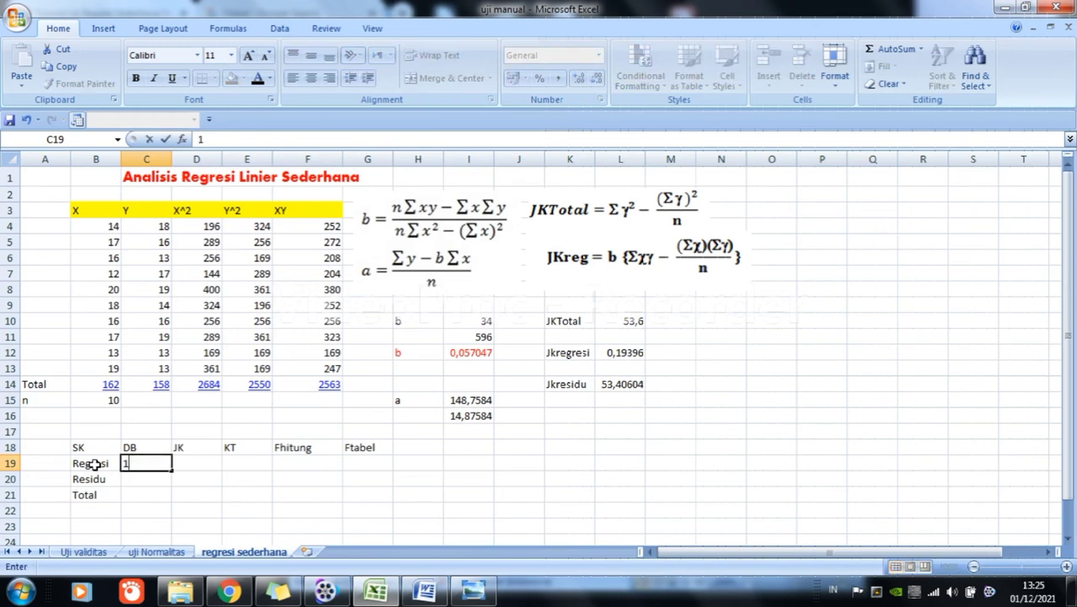
click(150, 480)
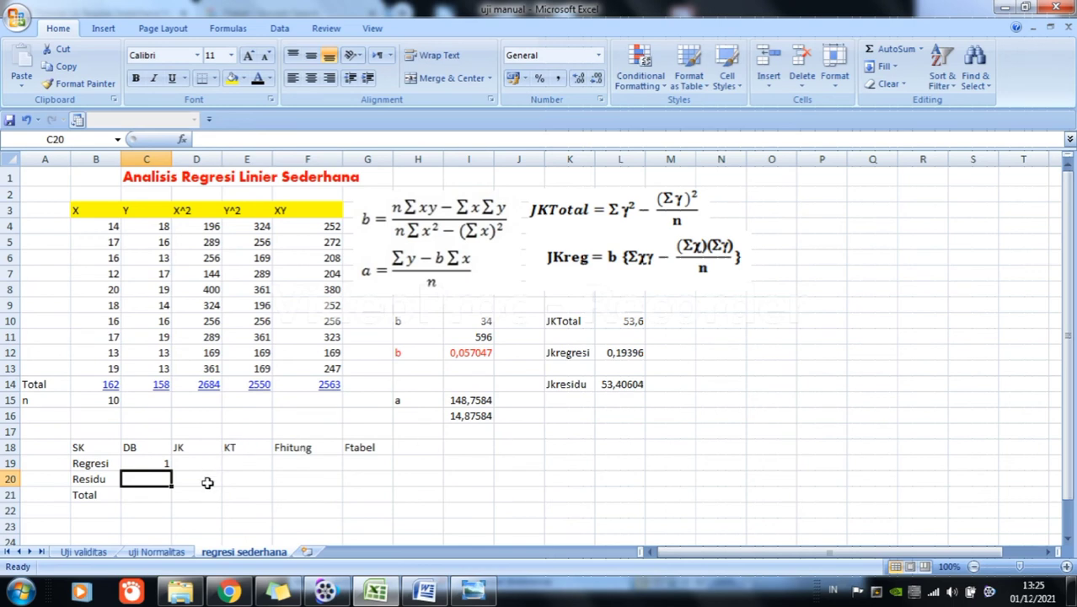
text(=)
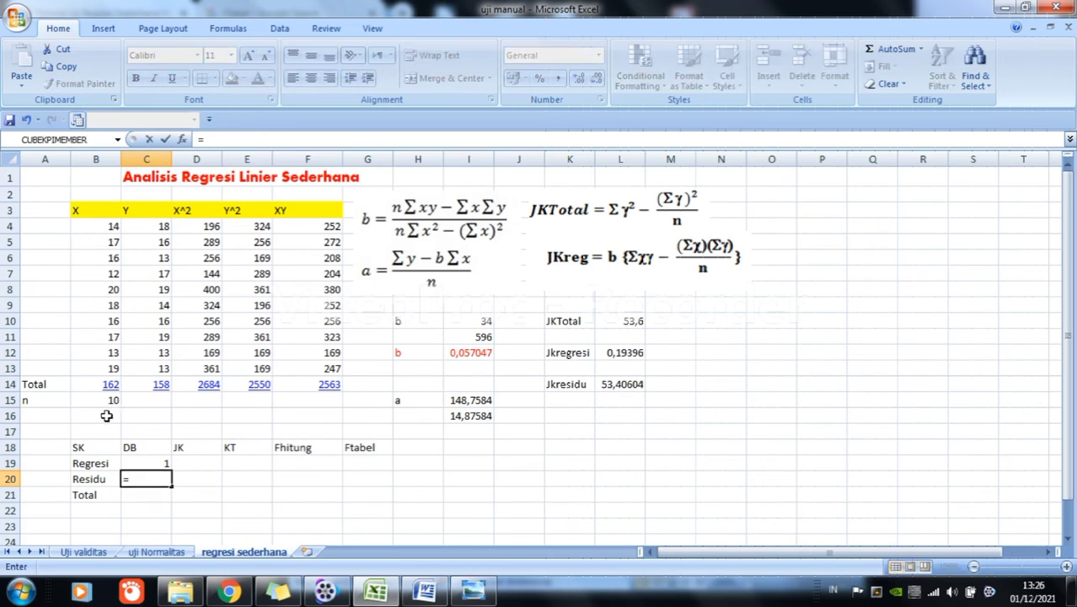
text(()
click(109, 401)
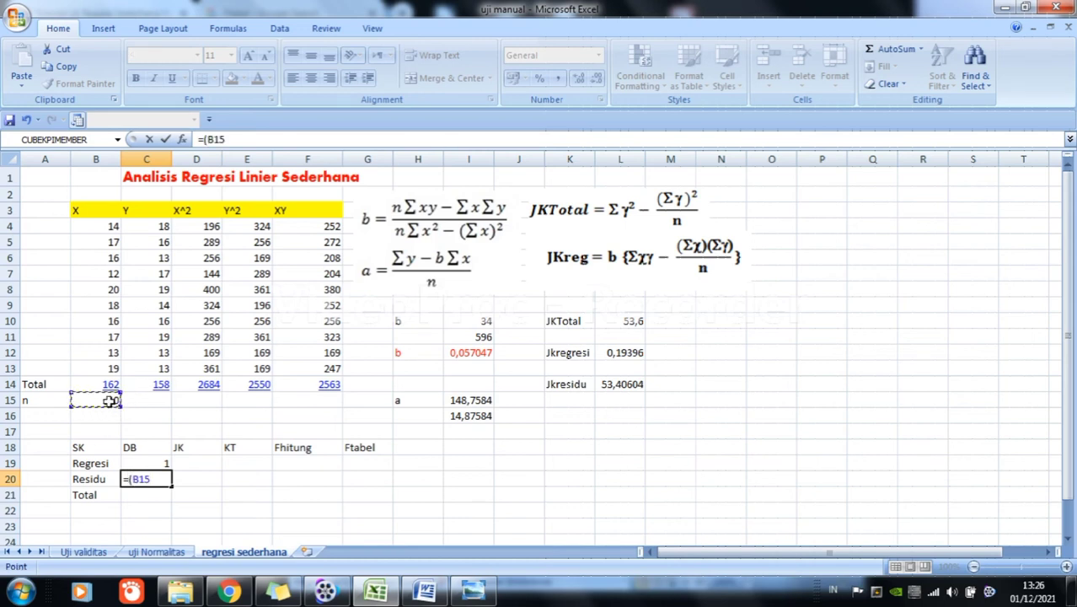
text(-)
text(2))
key(Return)
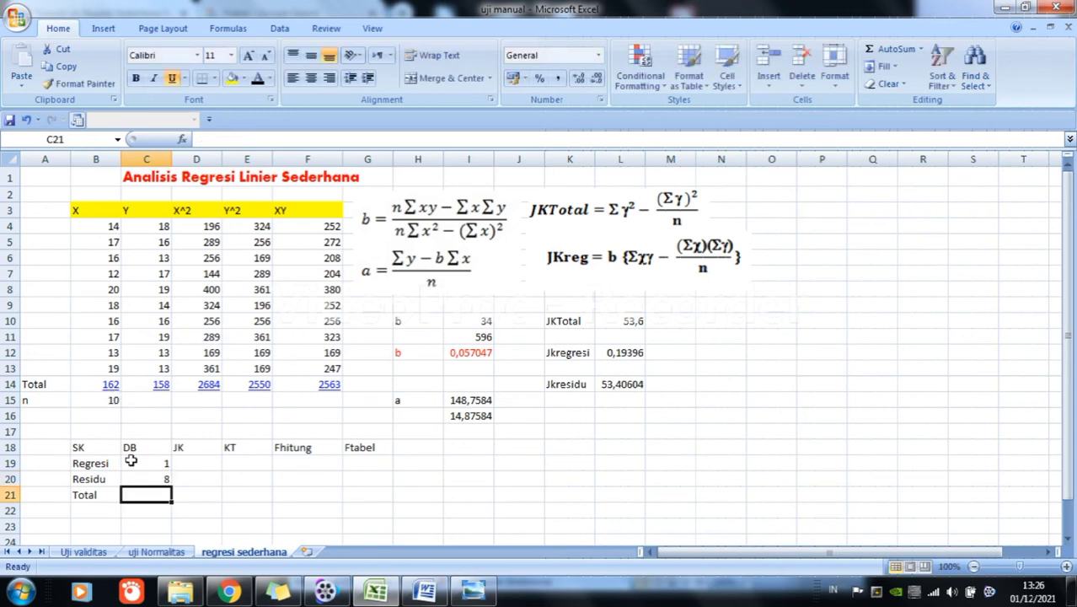
Total the DB column in C21 with =SUM(C19:C20), giving 9
text(=)
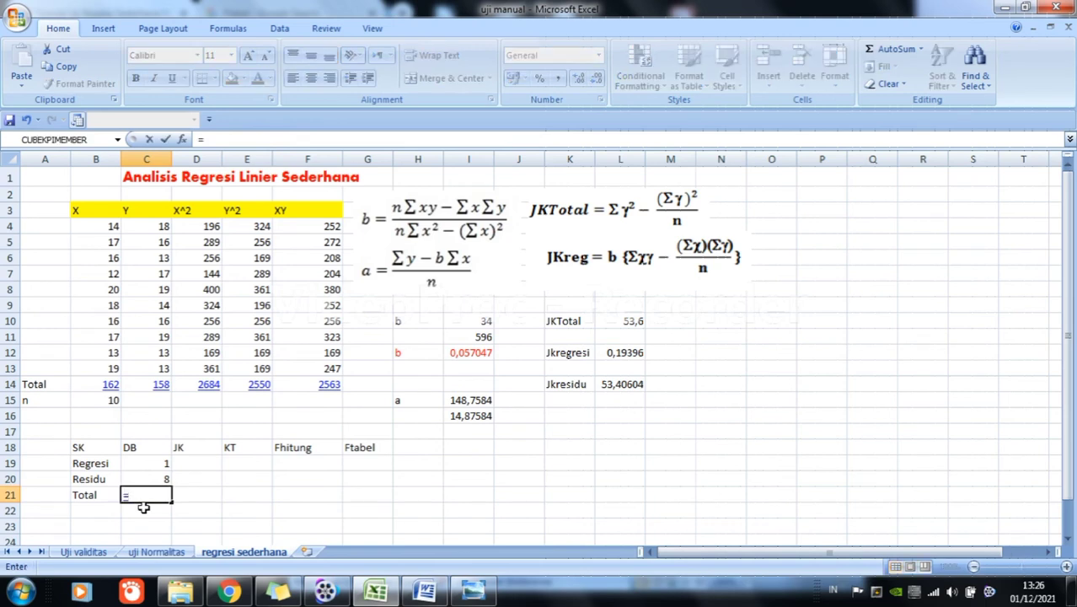
text(@su)
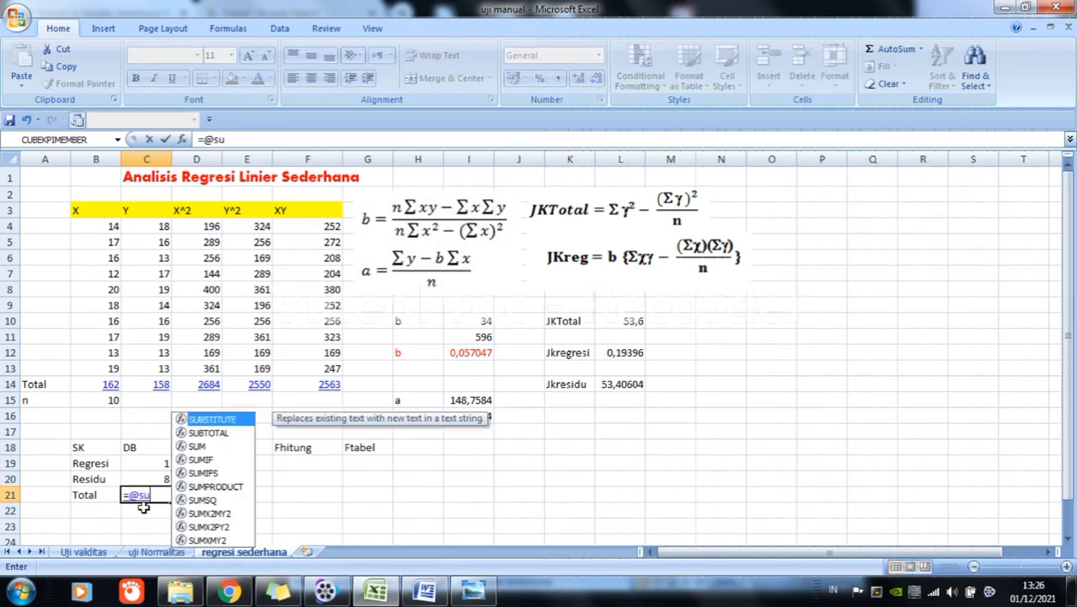
text(m)
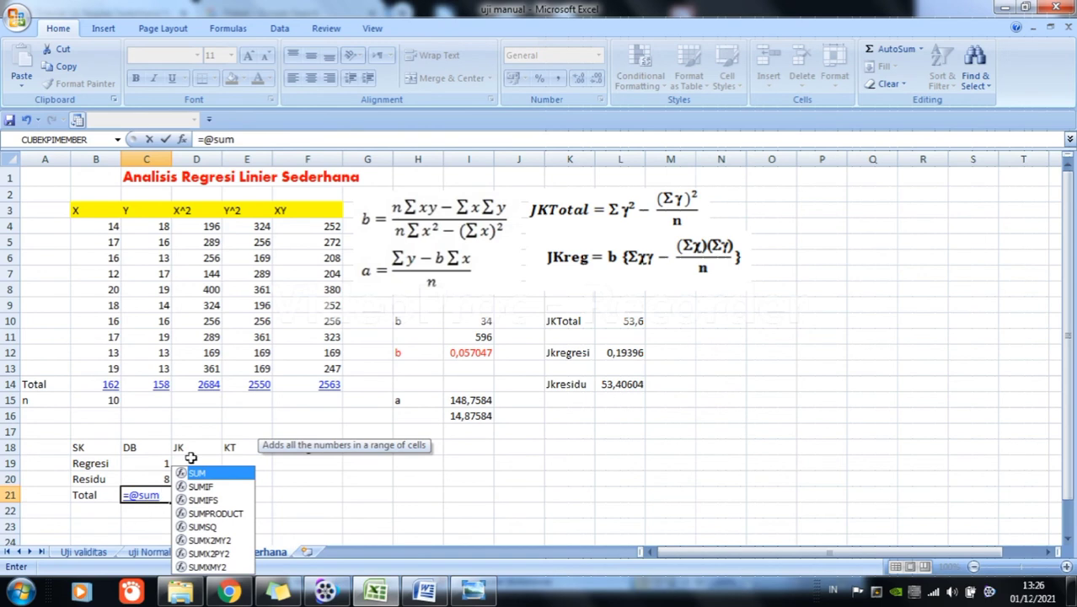
text(()
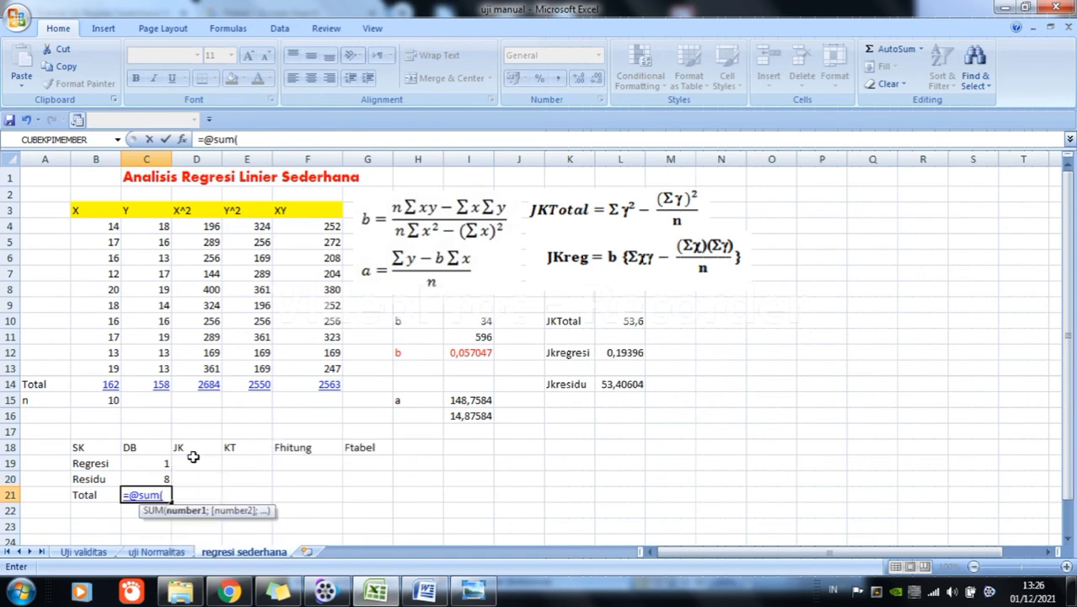
drag(142, 460, 139, 478)
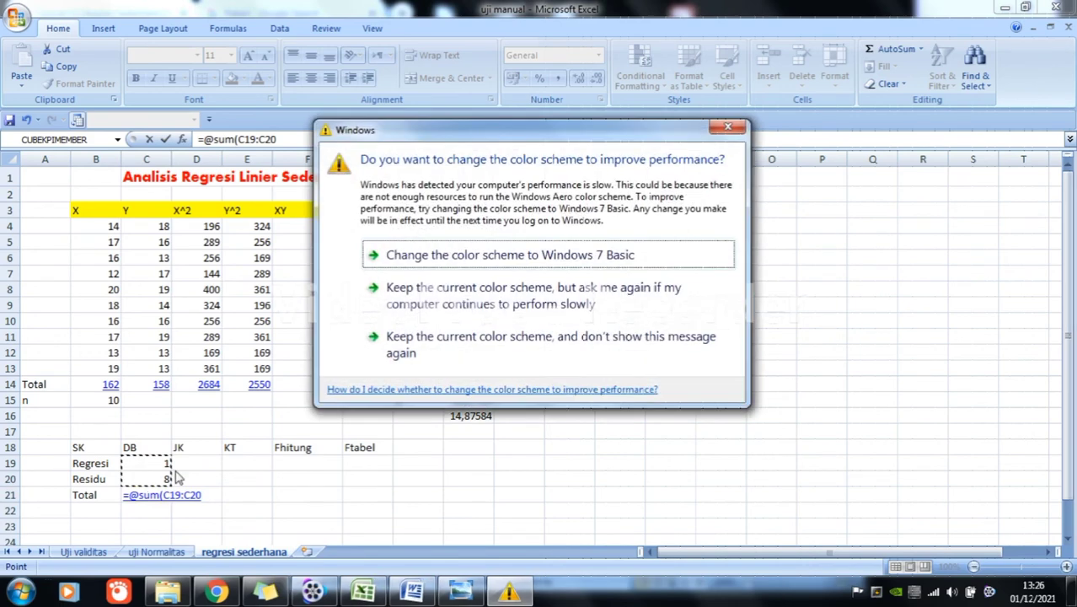
click(727, 127)
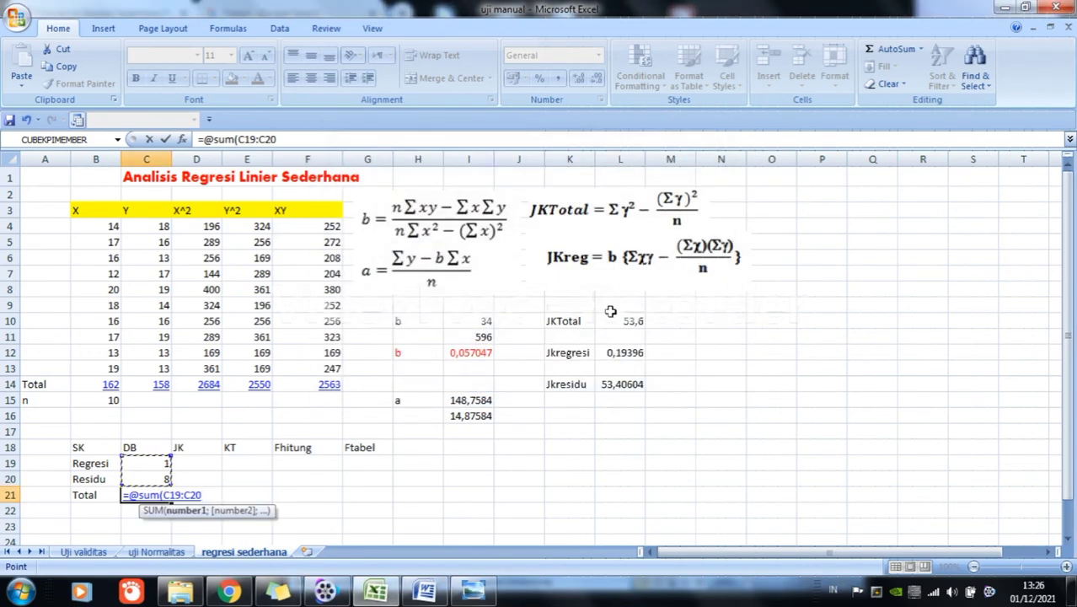
text())
key(Return)
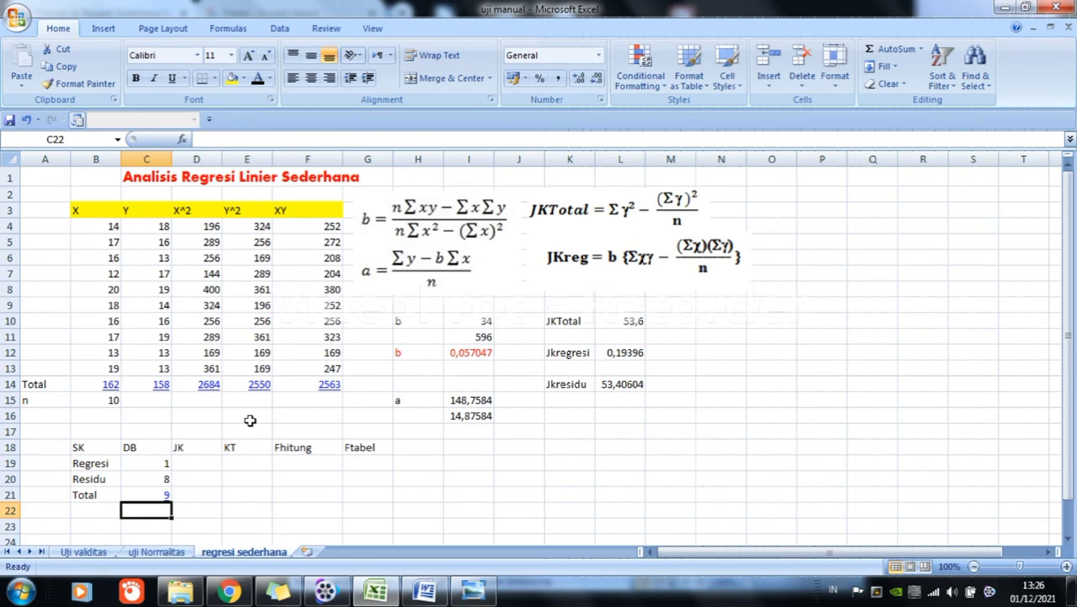
click(197, 462)
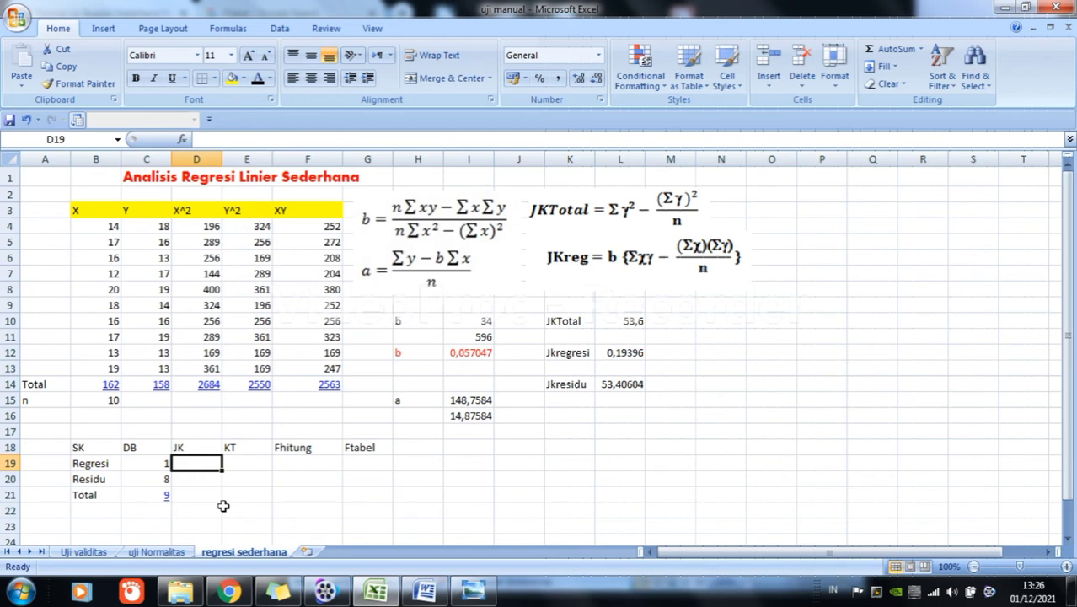
Enter the JK values 0,19396 (Regresi), 53,40604 (Residu) and 53,6 (Total) in D19:D21
text(0,193)
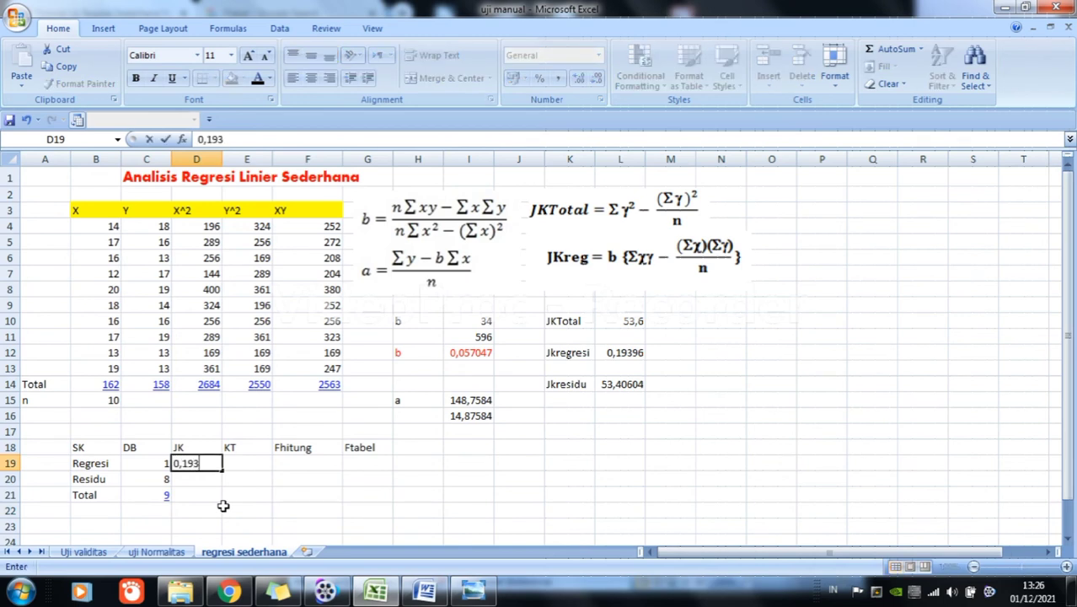
text(96)
click(207, 479)
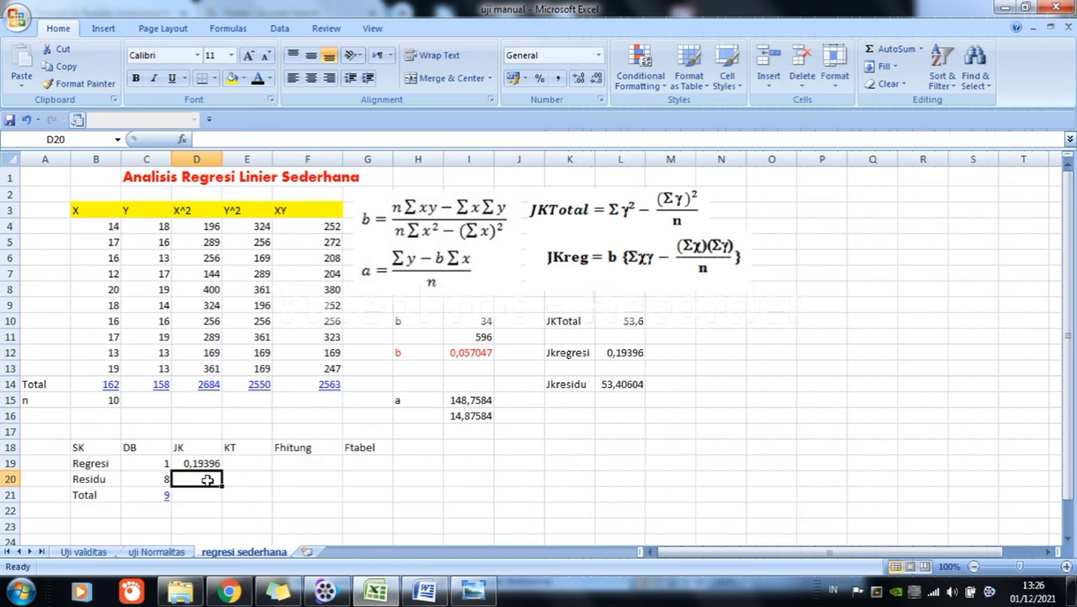
text(53,)
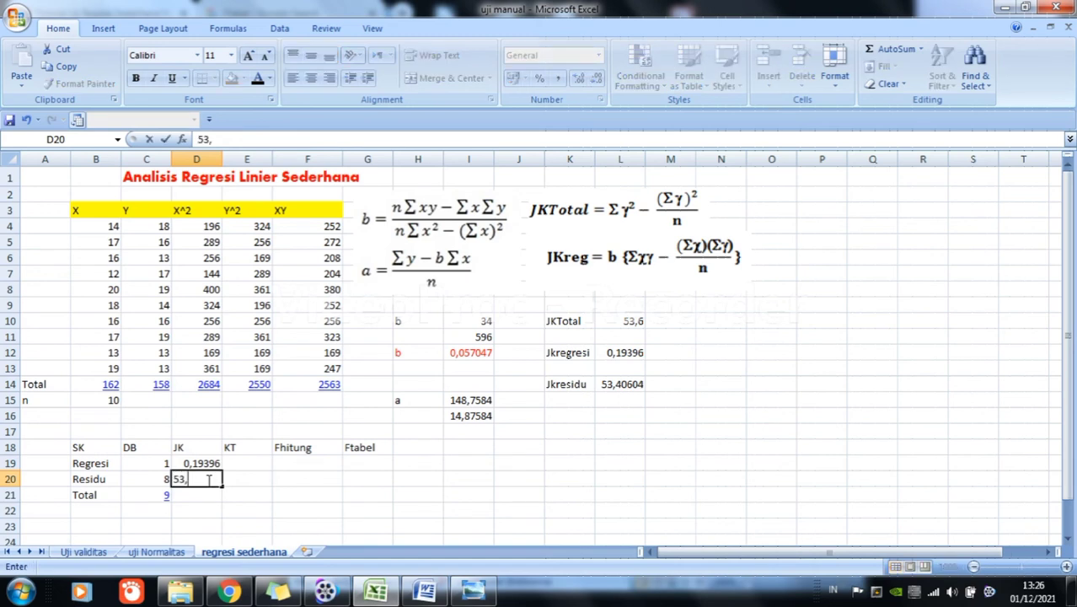
text(40)
text(6)
text(0)
text(4)
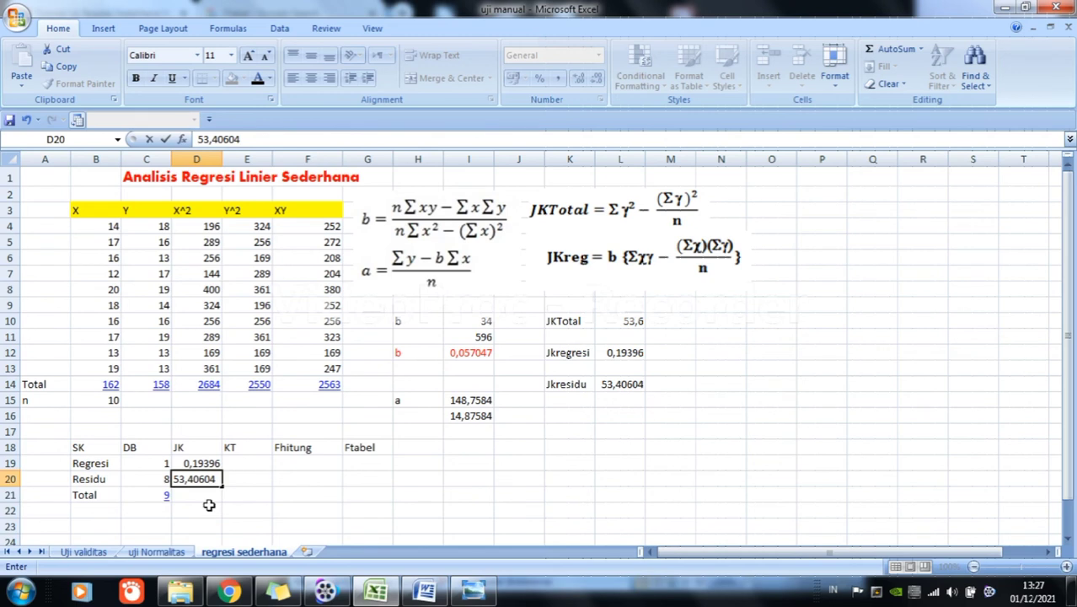
click(200, 496)
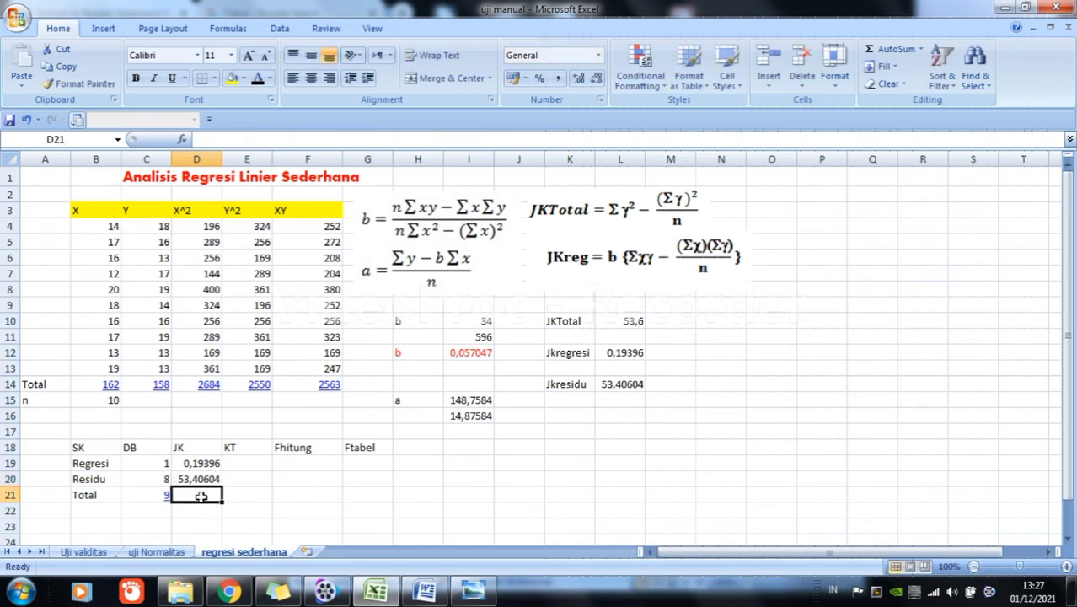
text(53)
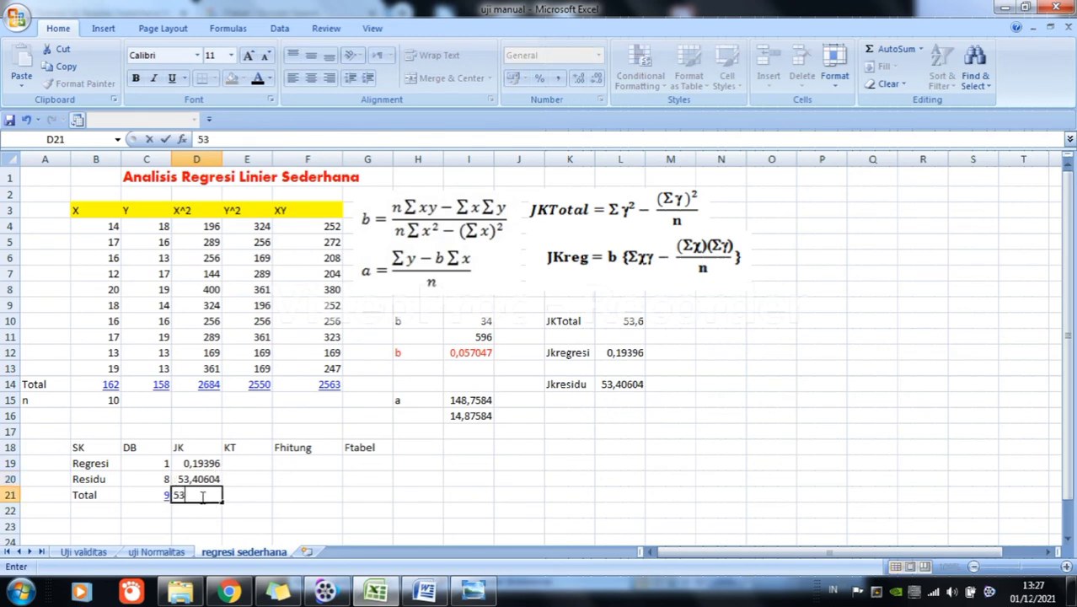
text(,6)
click(520, 501)
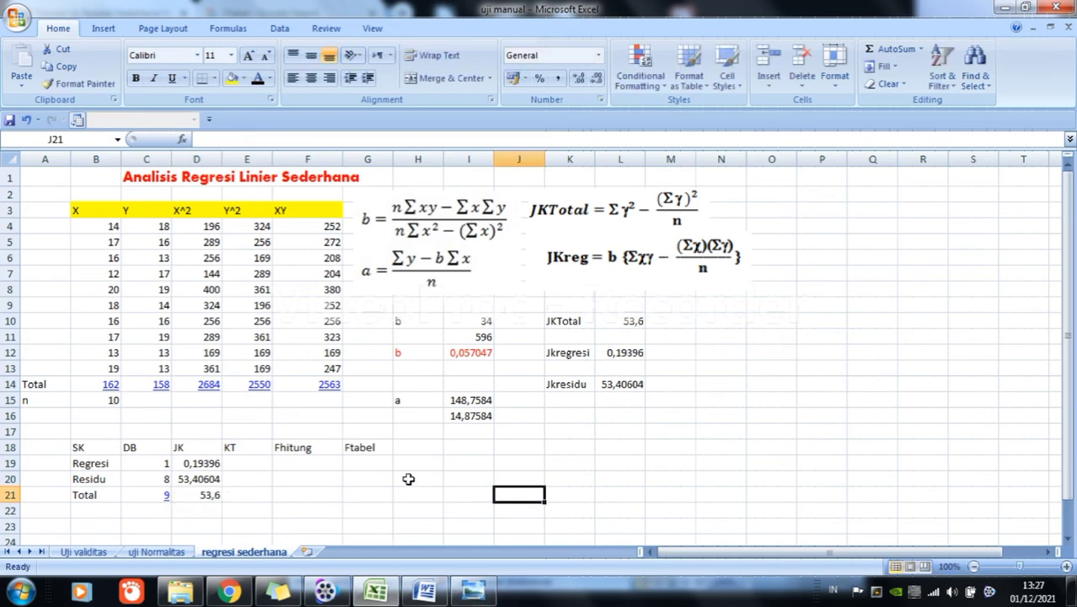
click(259, 461)
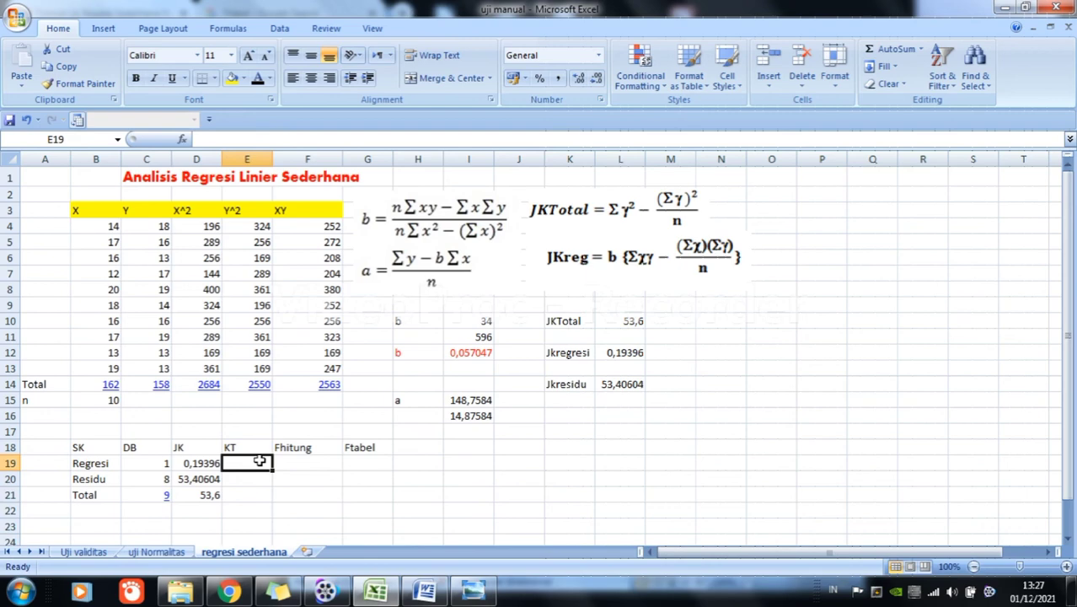
Enter =(D19/C19) in E19 as the Regresi KT, giving 0,19396
text(=)
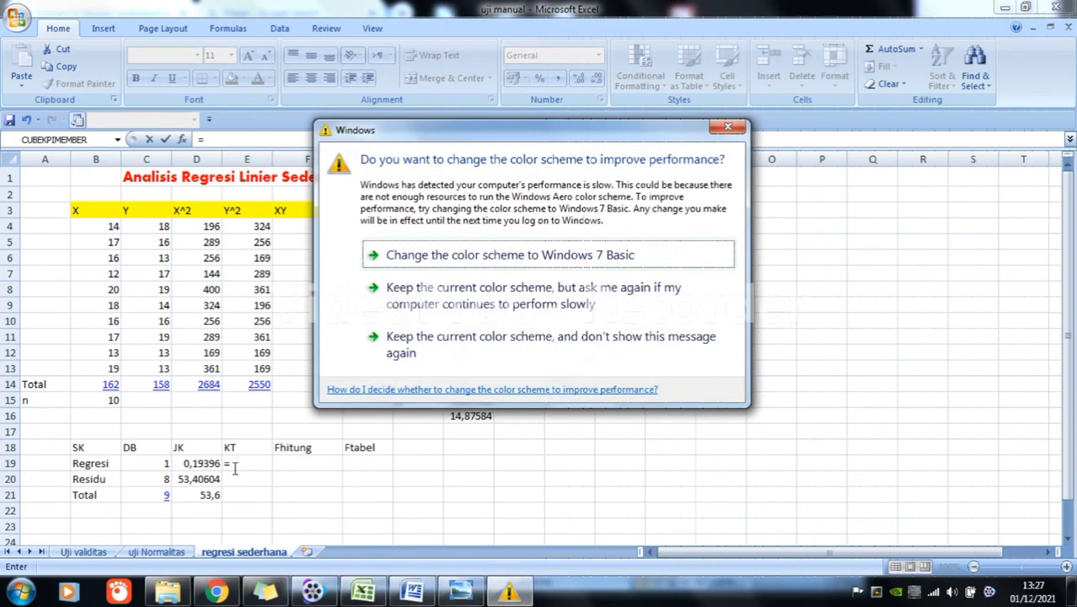
click(729, 128)
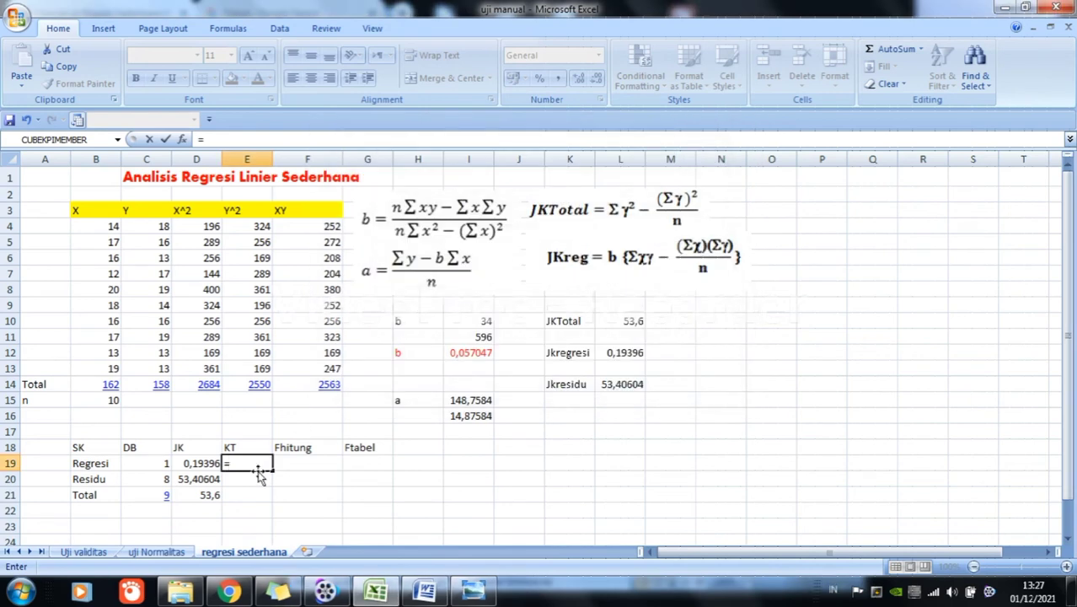
click(207, 464)
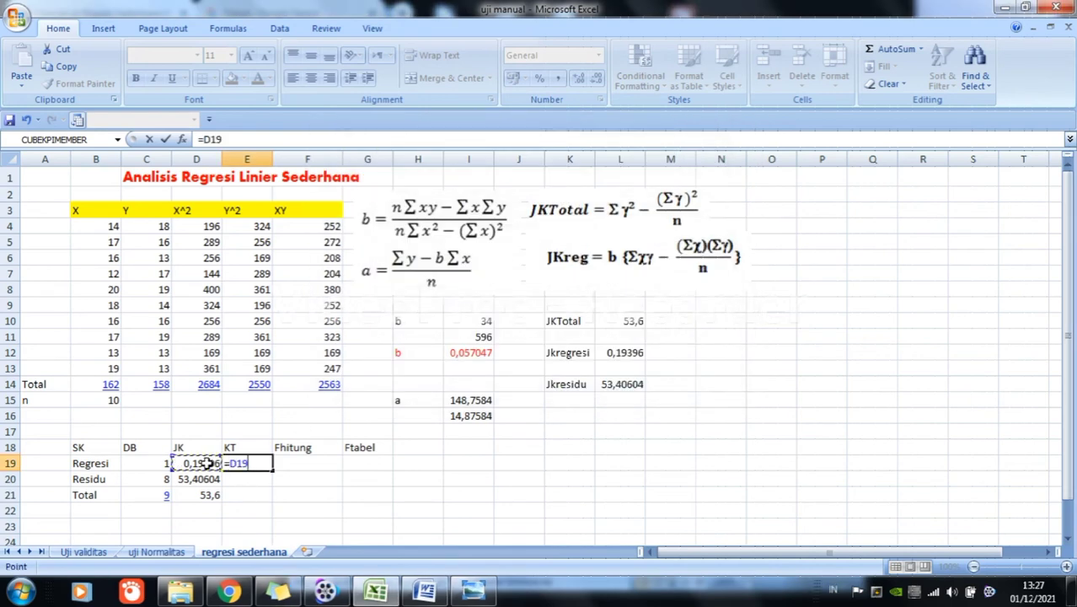
text(/)
click(150, 463)
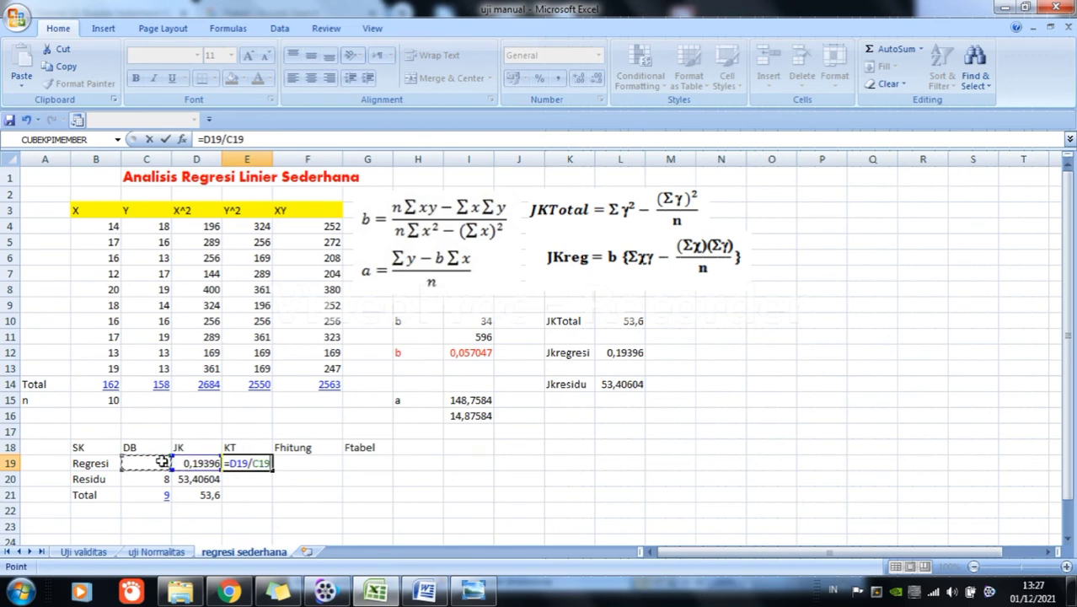
click(230, 462)
text(()
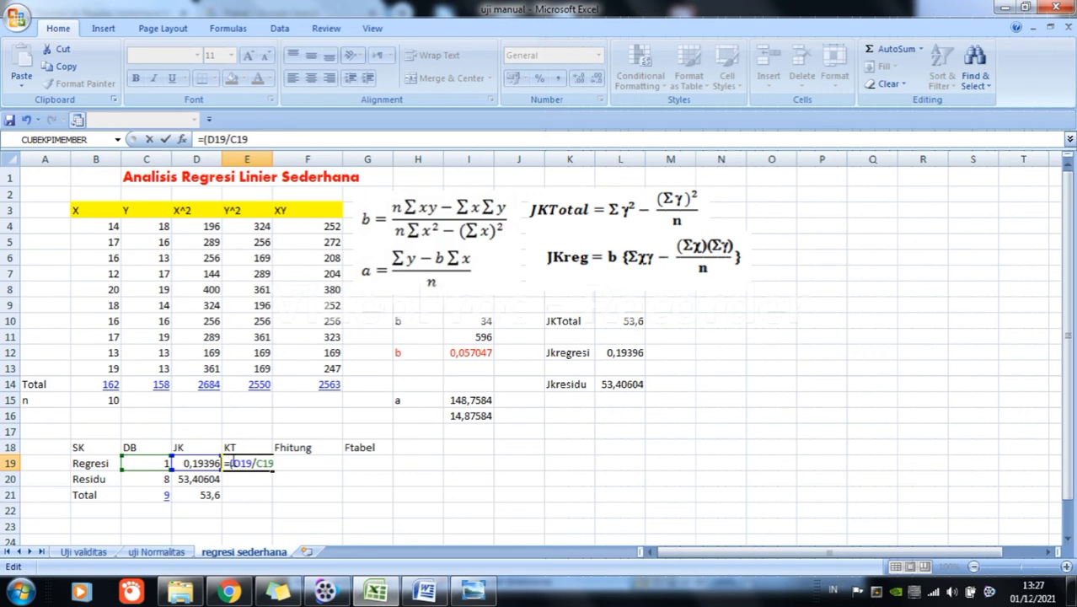
text())
key(Return)
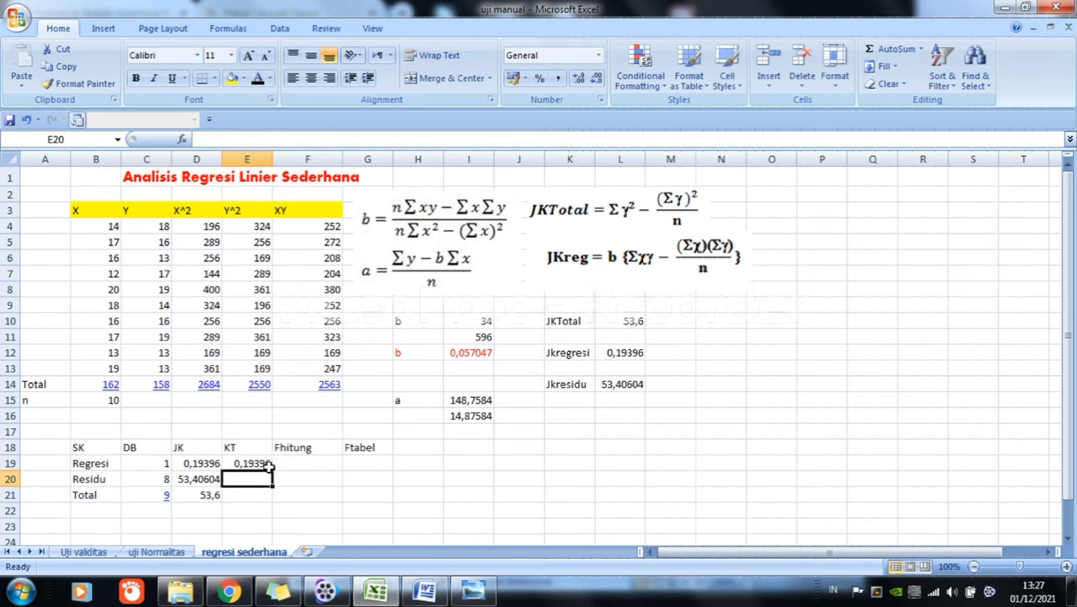
Copy the KT formula down to E21, giving 6,675755 for Residu and 5,955556 for Total
click(264, 462)
drag(272, 470, 270, 498)
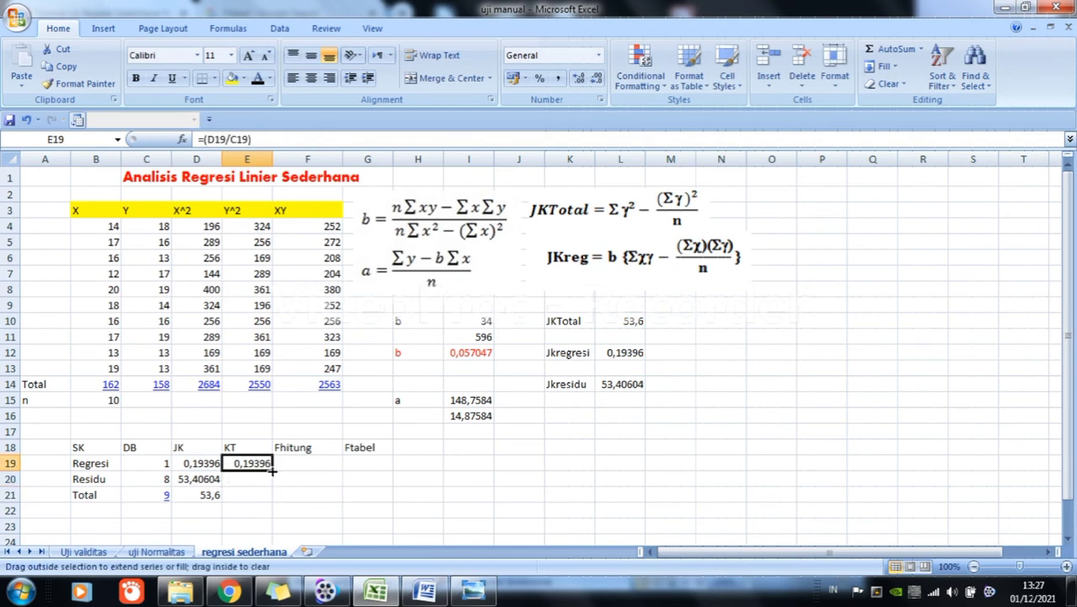
click(323, 458)
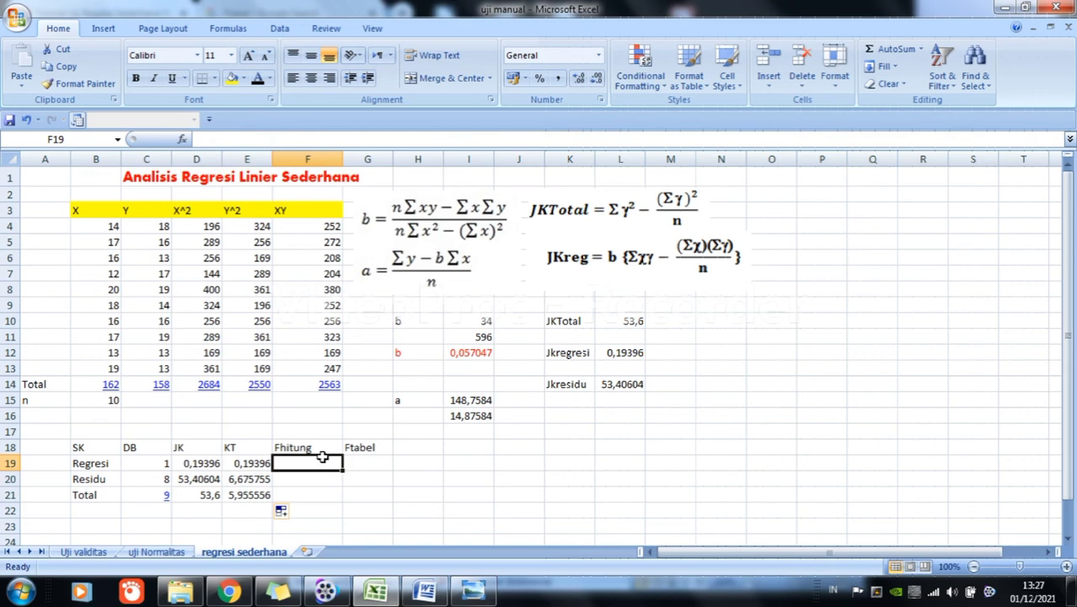
Enter =(E19/E20) in F19, giving a Fhitung of 0,029054392
text(=)
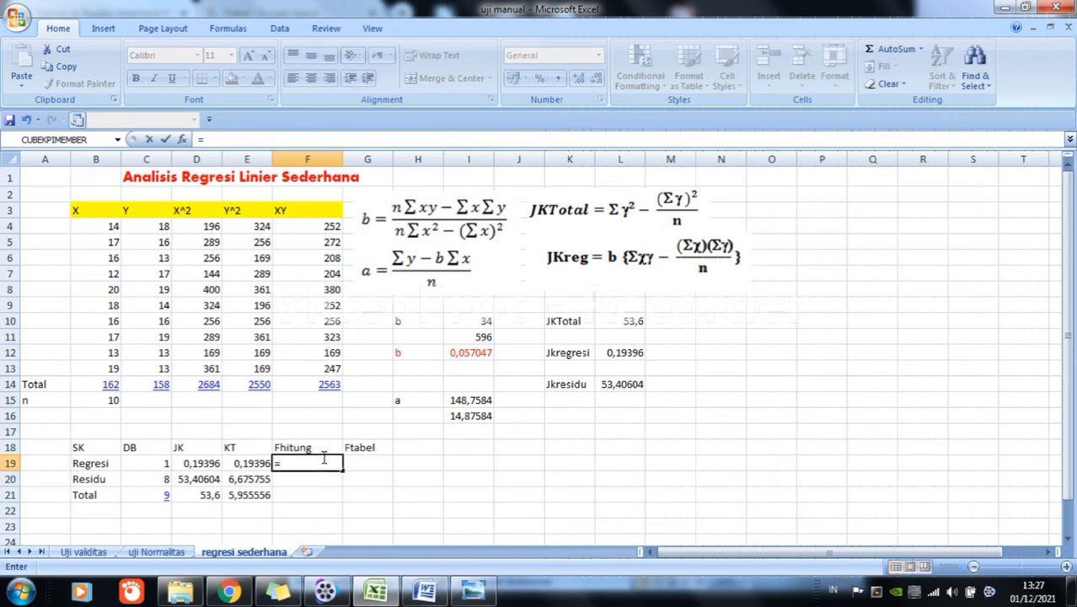
text(()
click(260, 462)
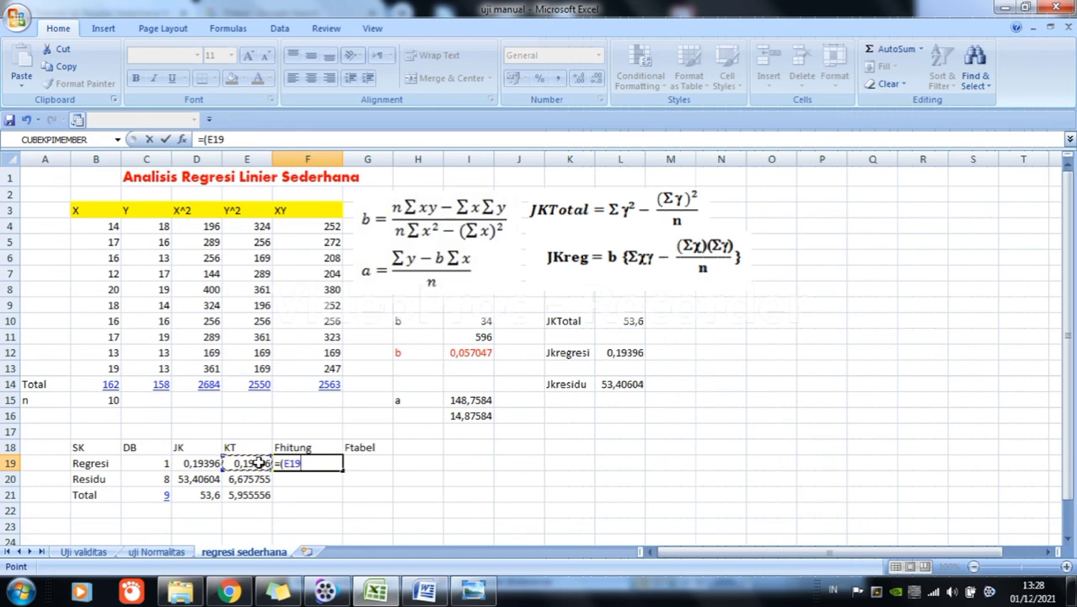
text(/)
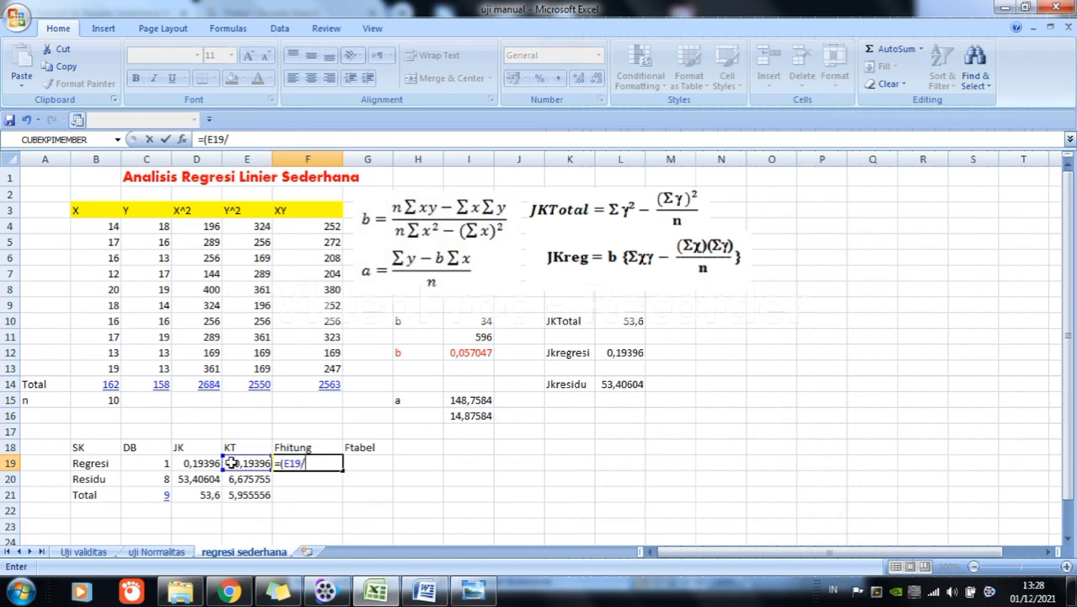
click(246, 478)
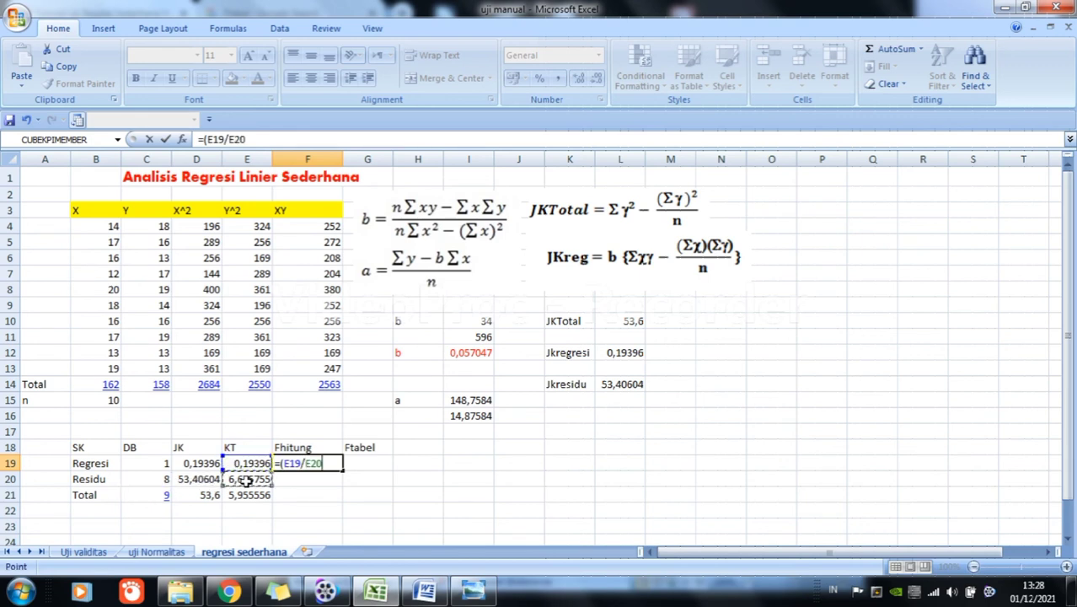
text())
key(Return)
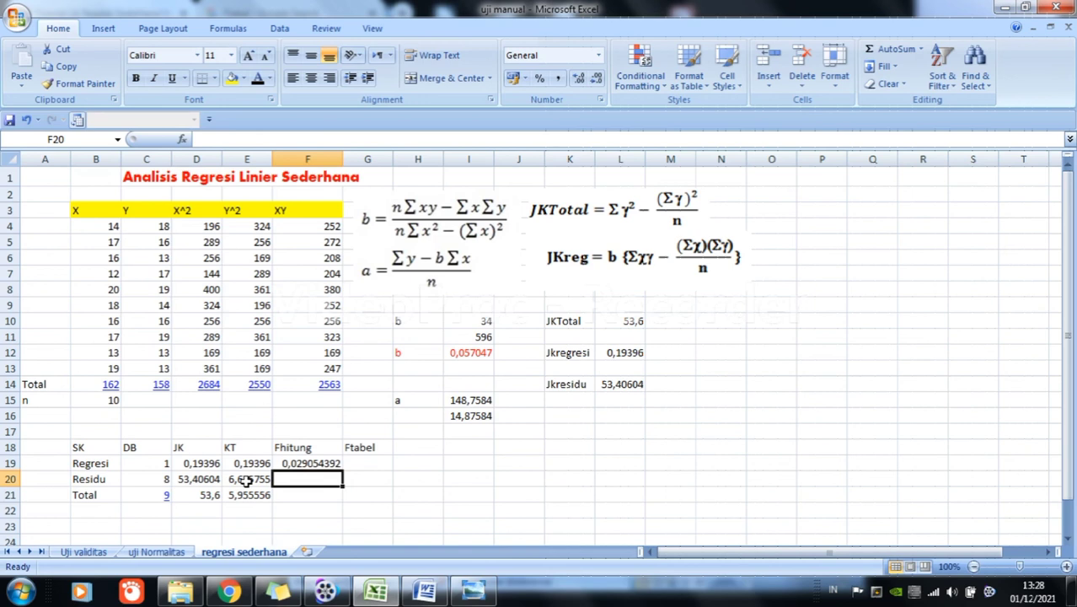
click(377, 462)
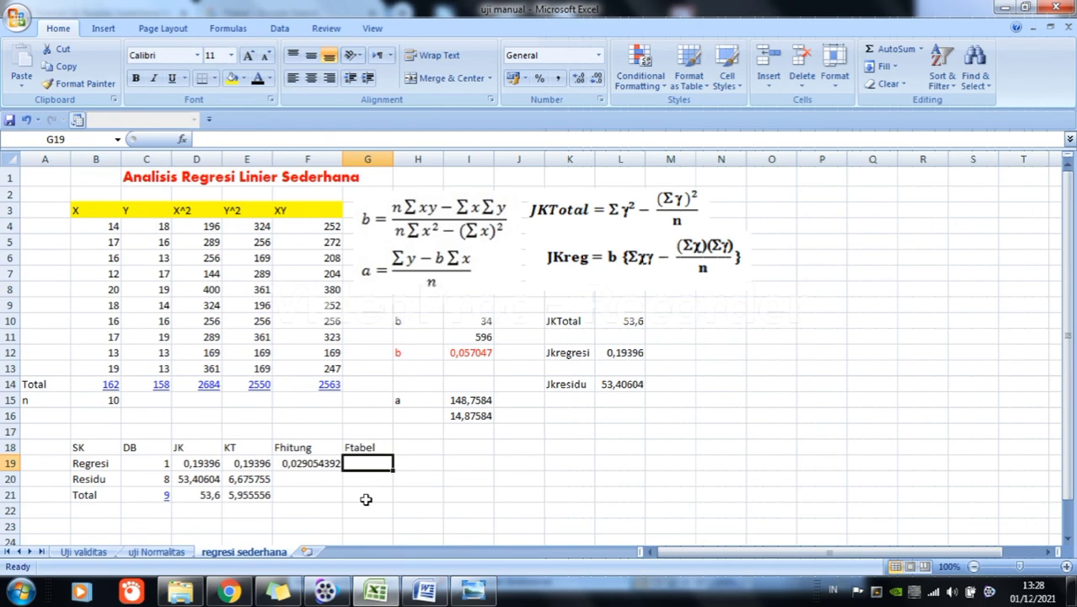
click(473, 590)
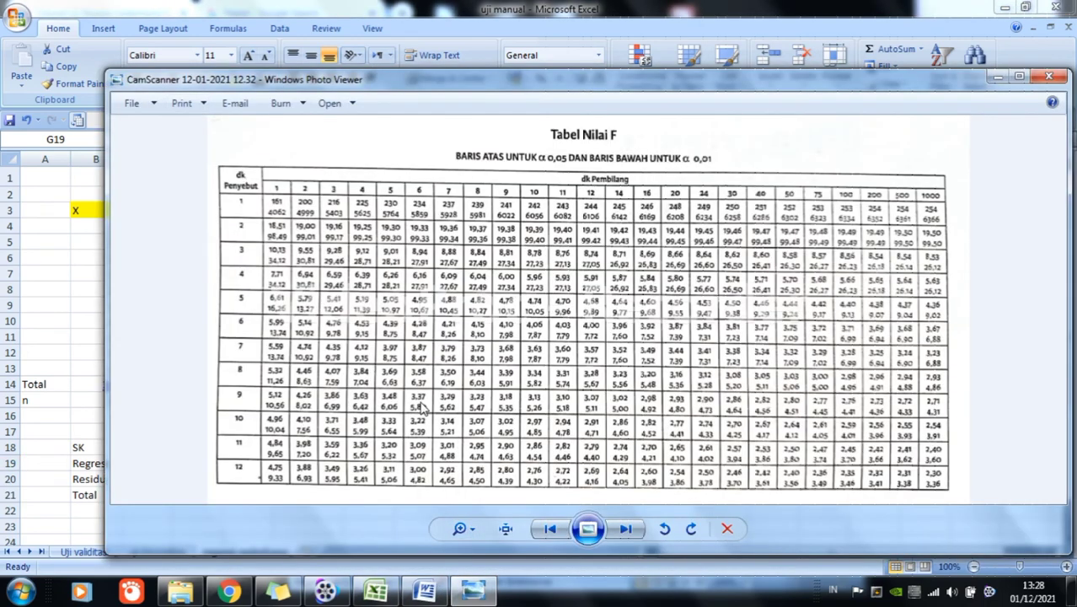
drag(509, 82, 645, 96)
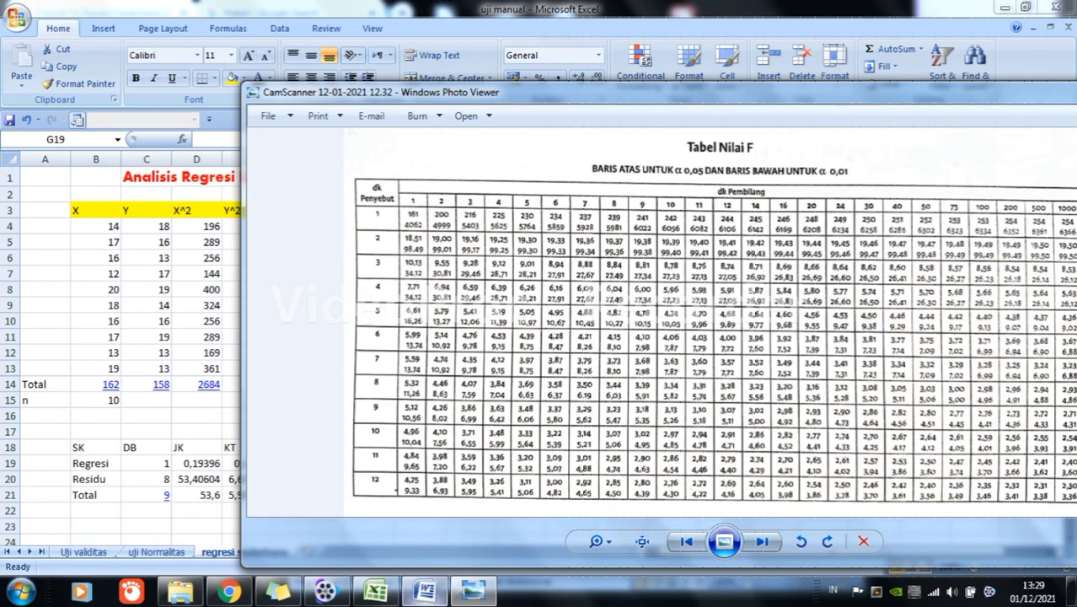
click(478, 590)
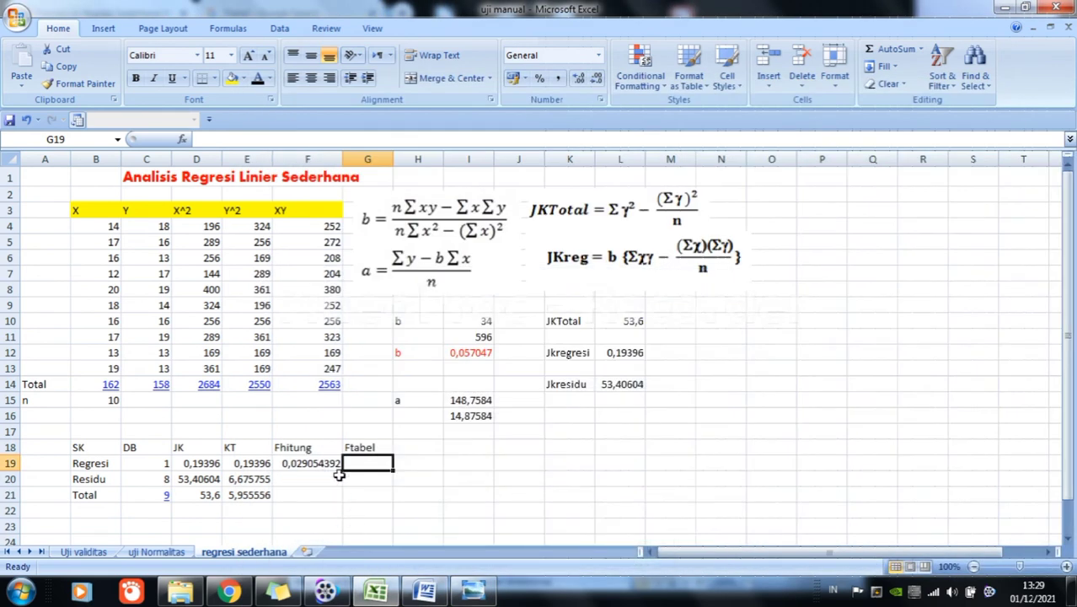
Enter 5,32 as the Ftabel value in G19
text(5,)
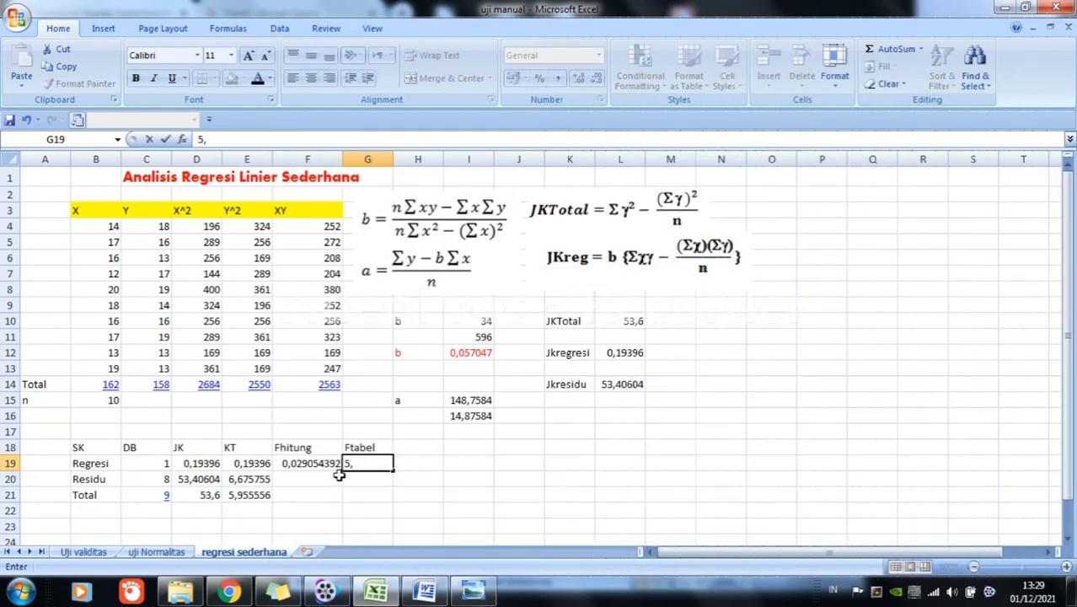
text(32)
click(365, 500)
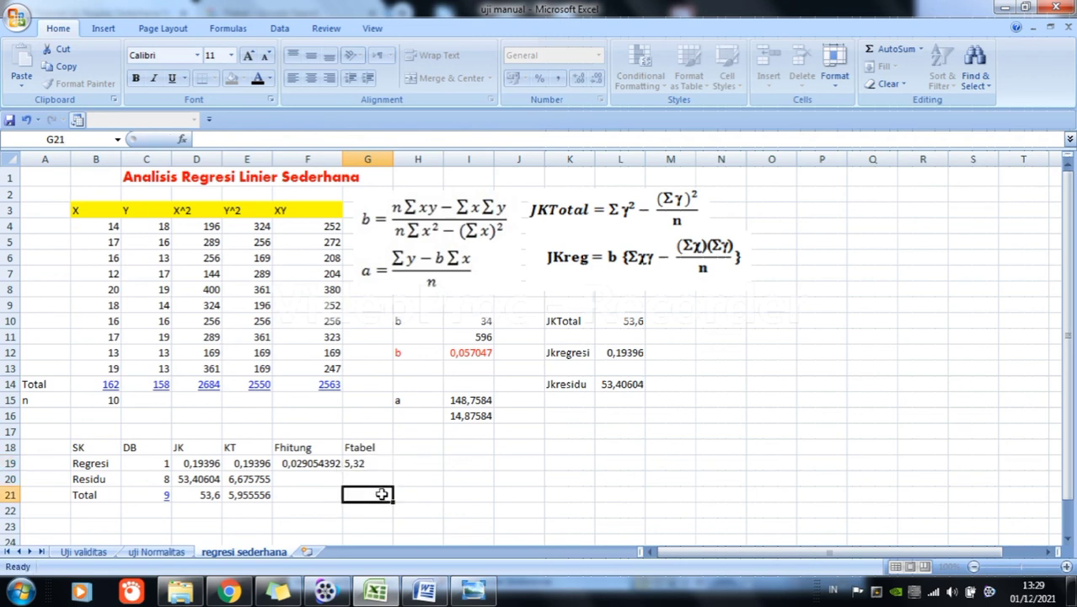
click(496, 446)
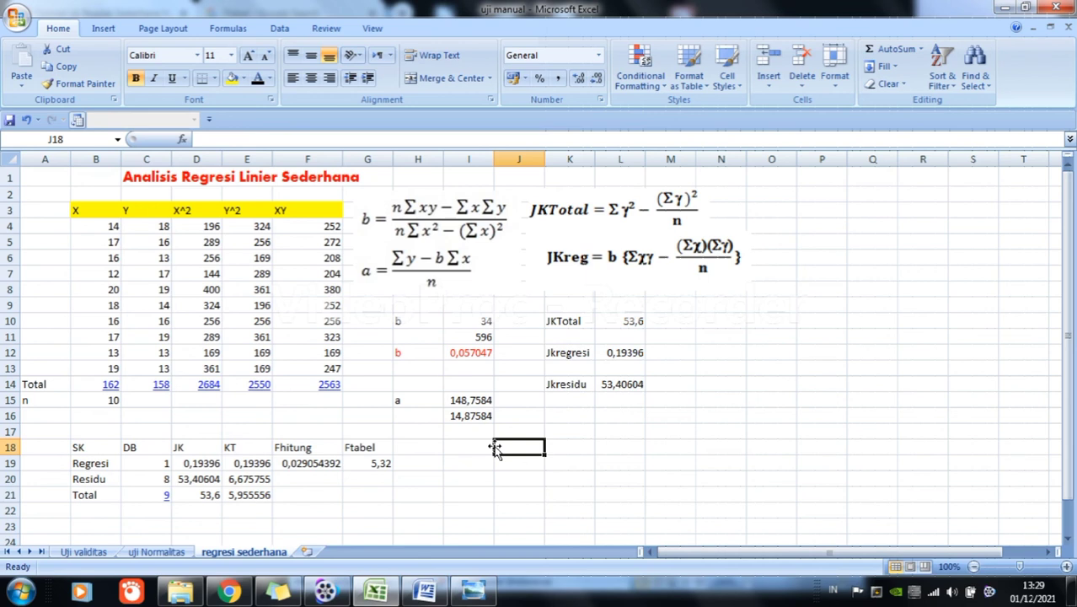
Type 'Fhitung < Ftabel = 0,029054392 < 5,32' into J18 and select J18:M18
text(F)
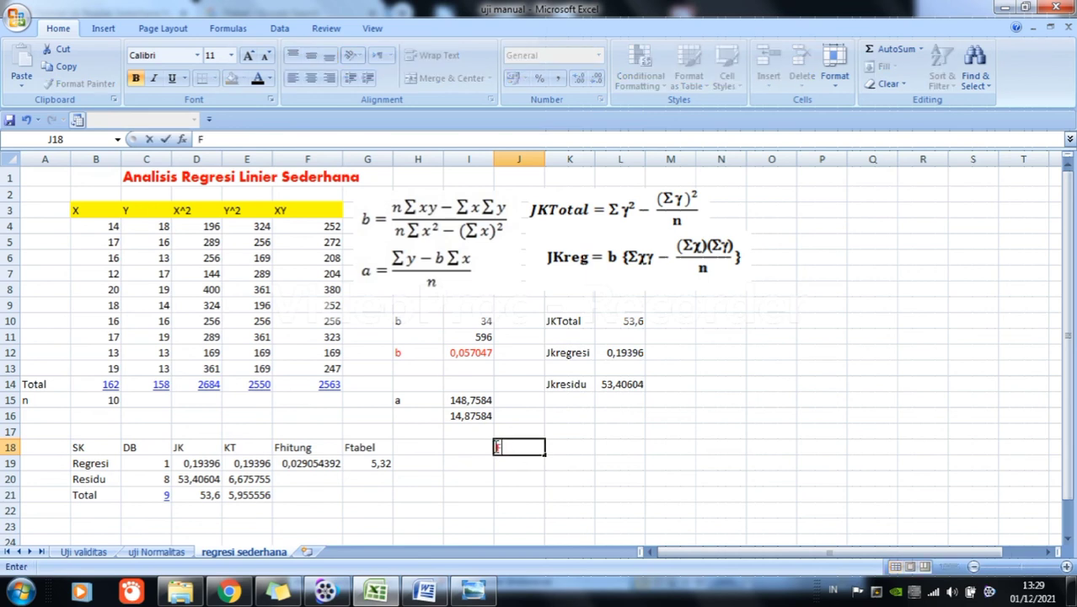
text(hitung)
key(BackSpace)
key(BackSpace)
text(ung)
text( < Ftabel)
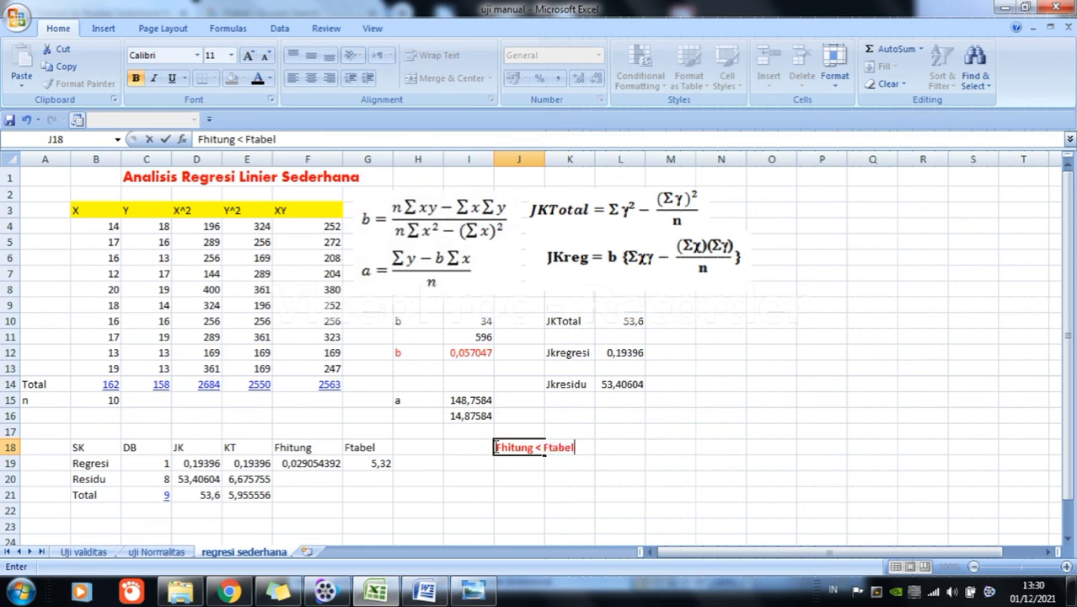
text( =)
text( 0,0290)
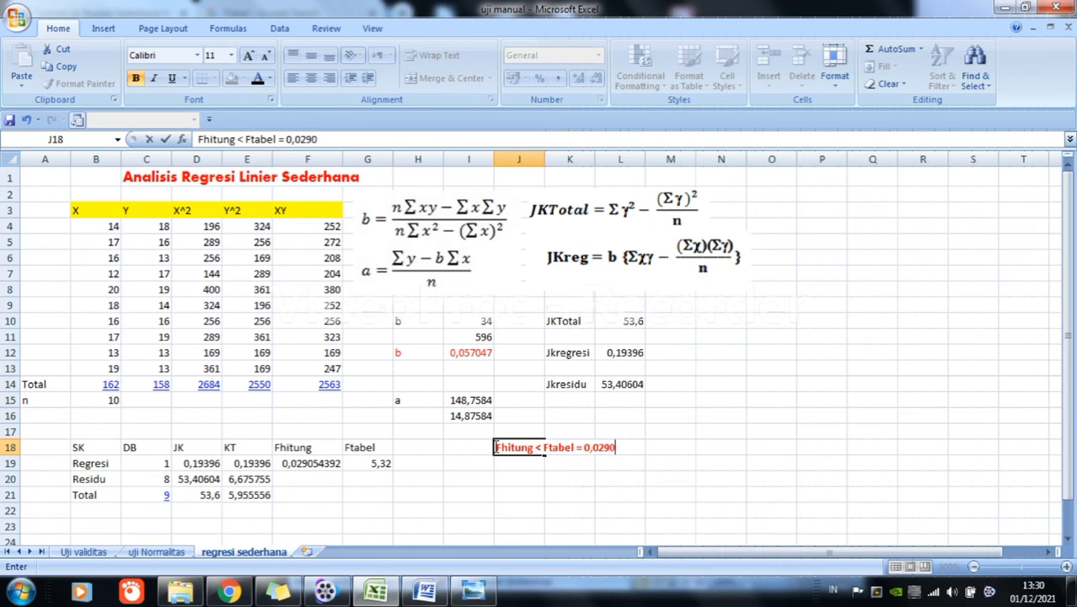
text(54392 <)
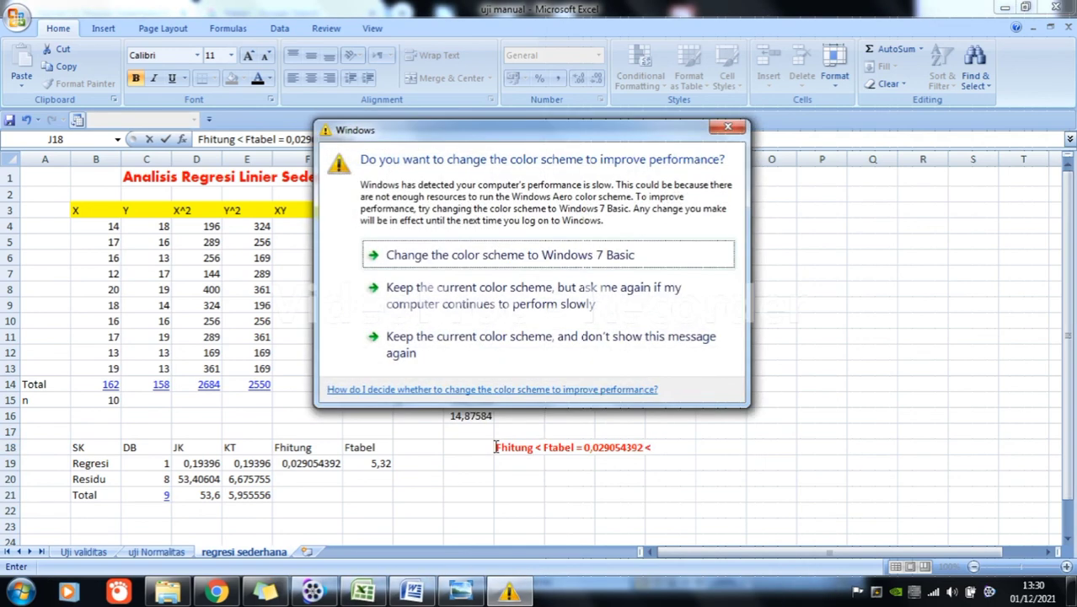
click(727, 127)
text(5)
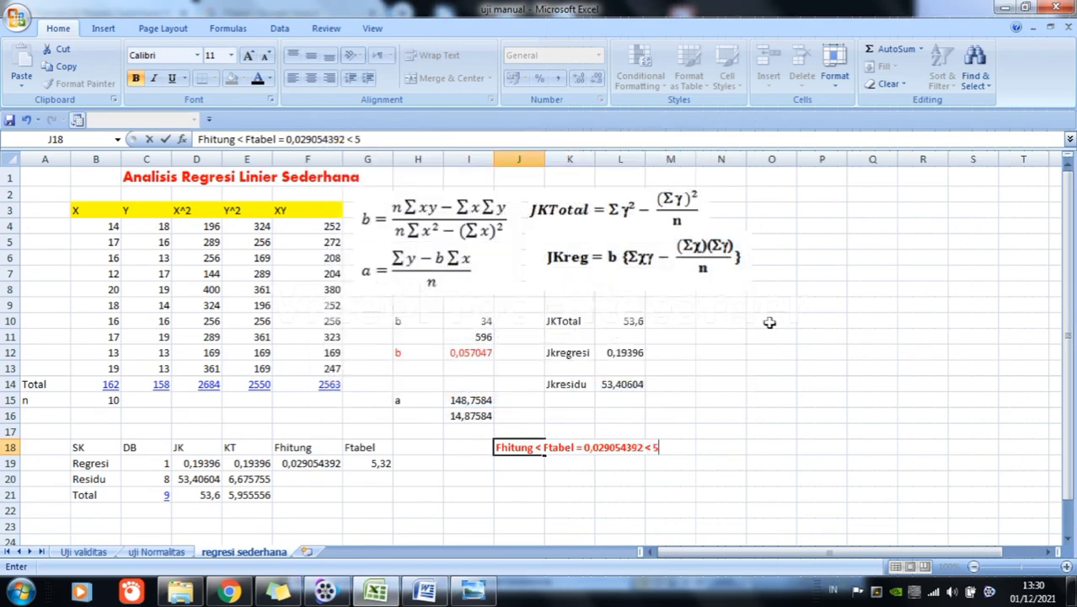
text(,32)
click(497, 481)
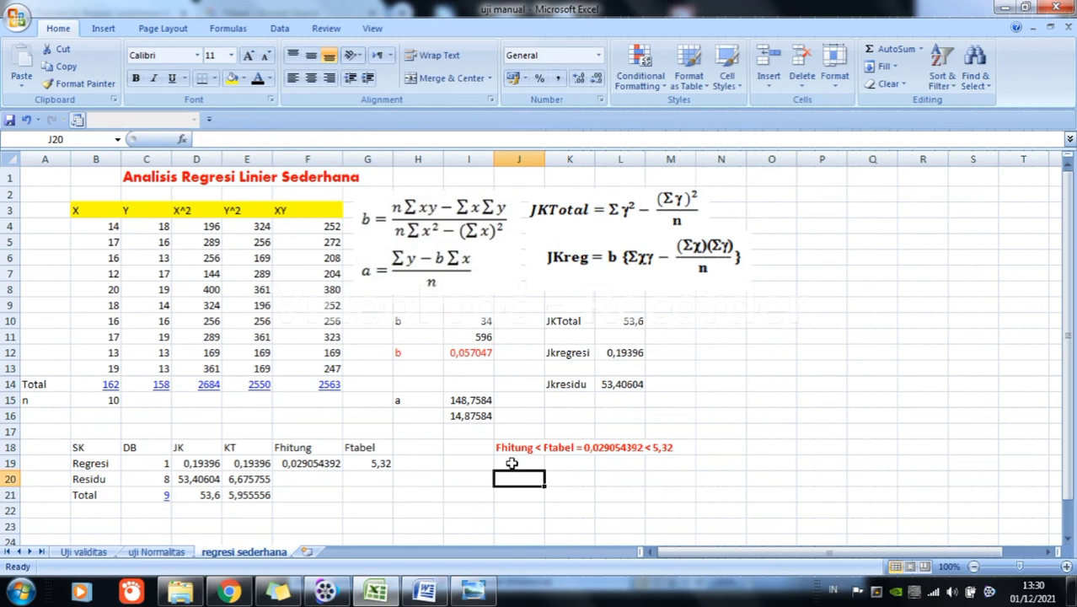
drag(510, 447, 674, 448)
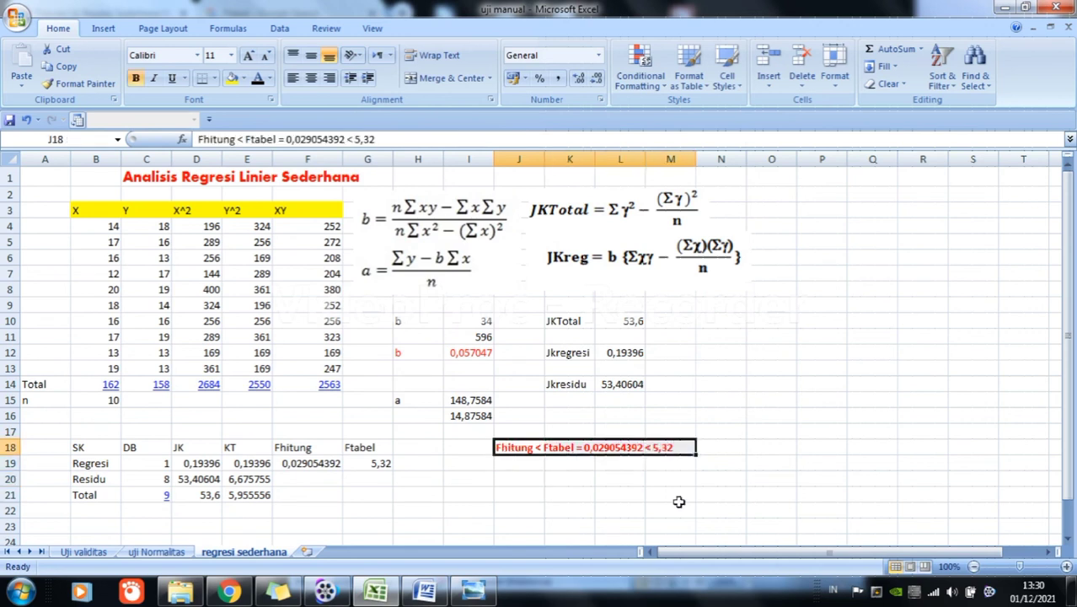